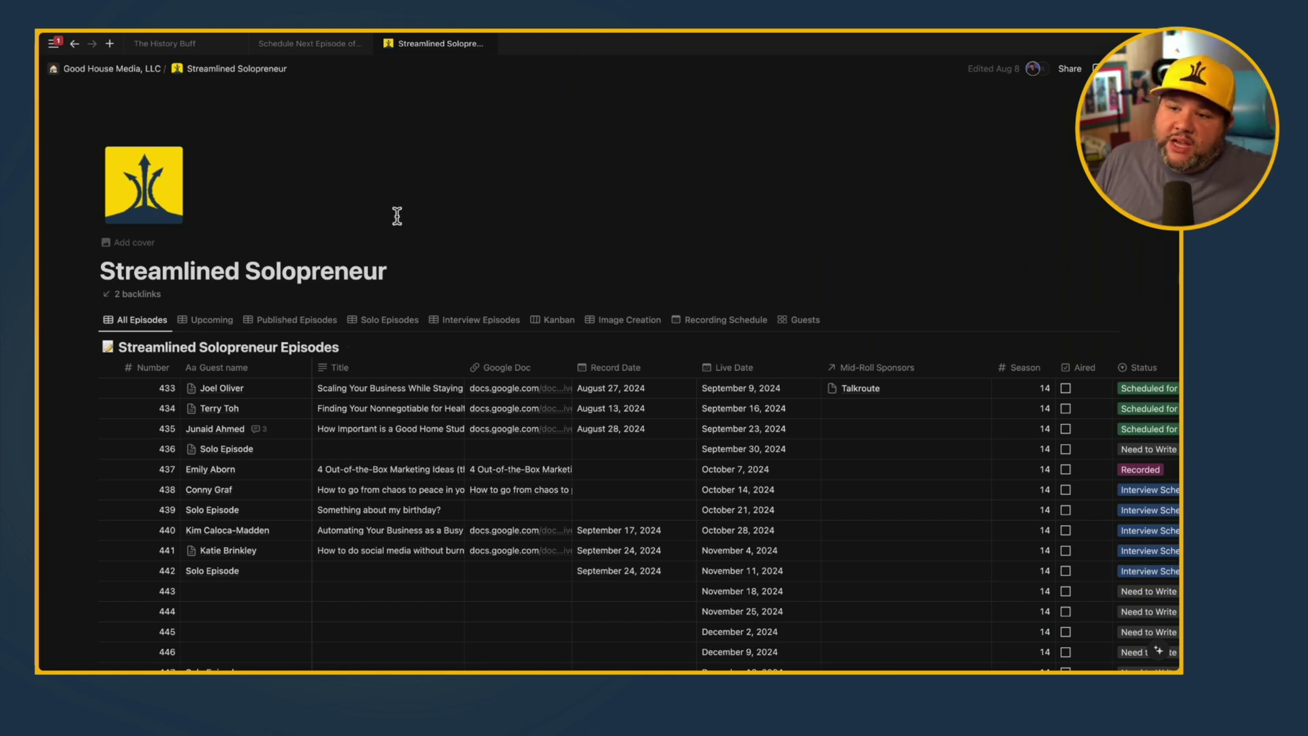
# Step: Look through the page's databases, from the episodes table to Feedback, Sponsors and Potential Guests for How I Built It
pyautogui.scroll(-1, 398, 216)
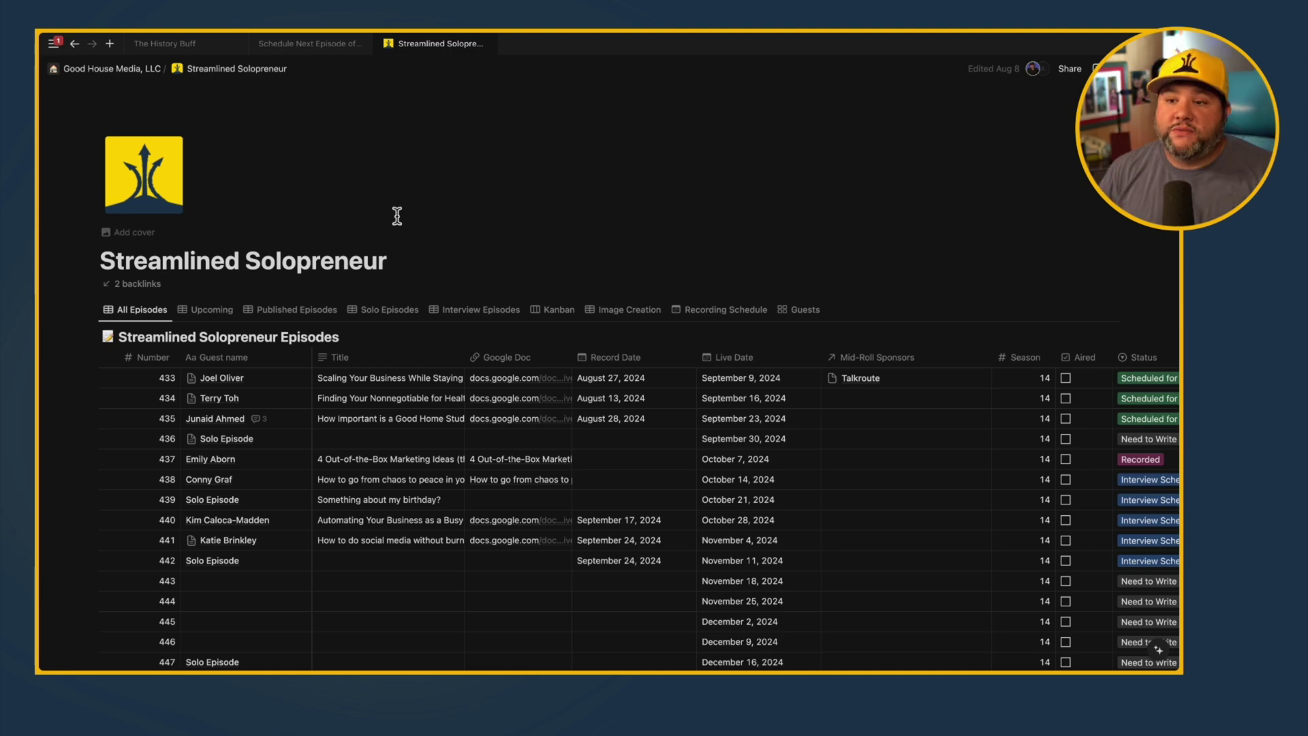
pyautogui.scroll(-4, 397, 216)
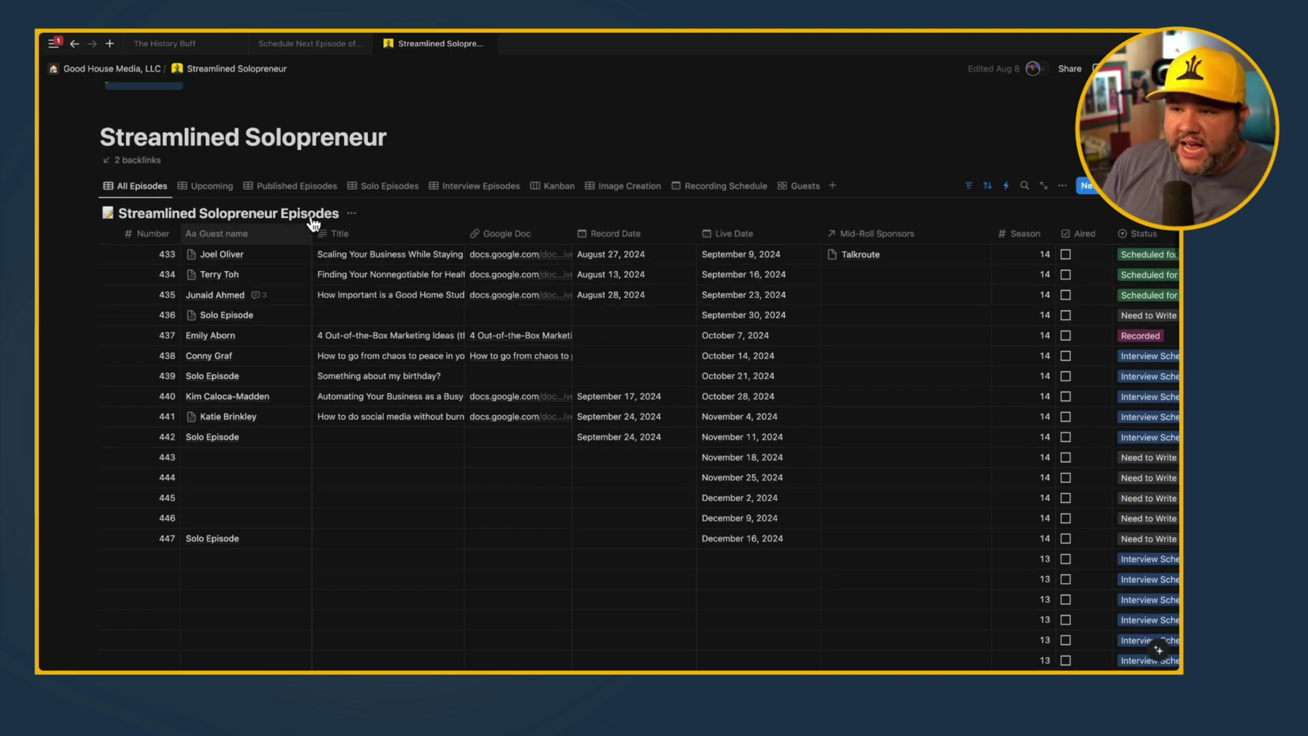
pyautogui.scroll(-4, 313, 214)
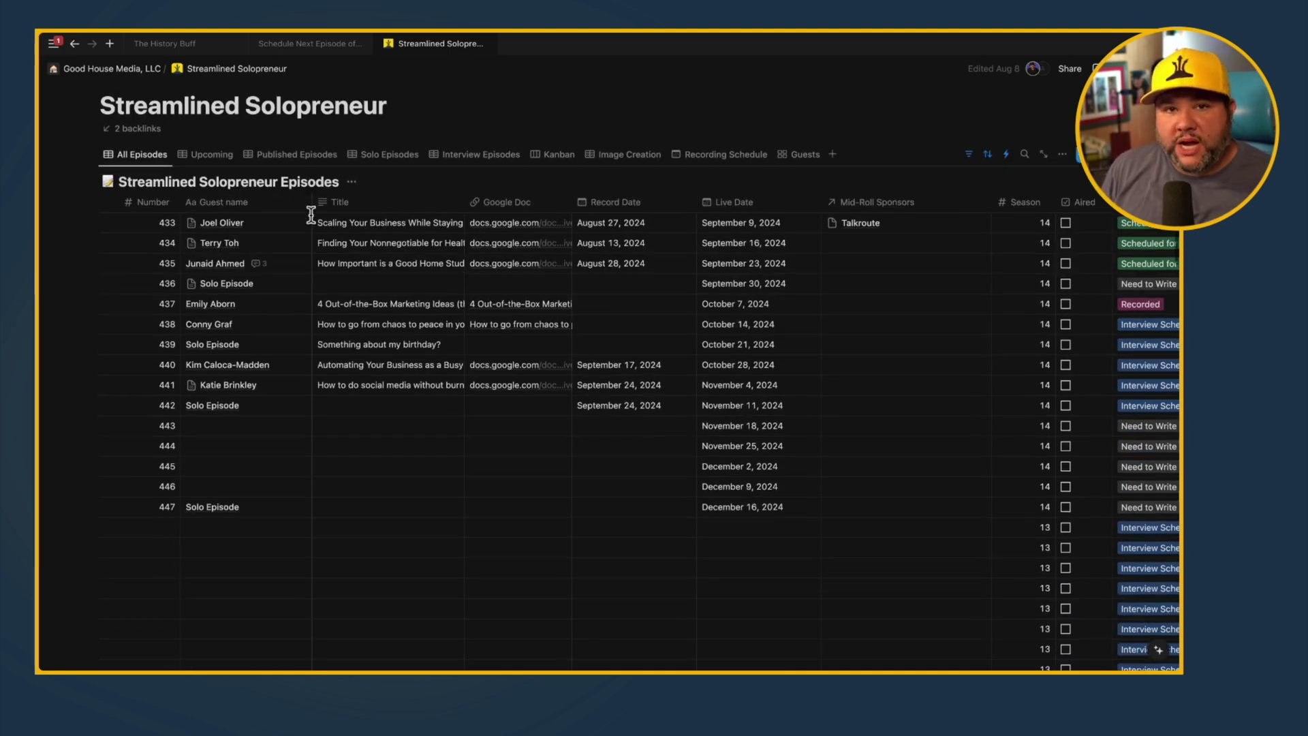
pyautogui.scroll(-8, 312, 213)
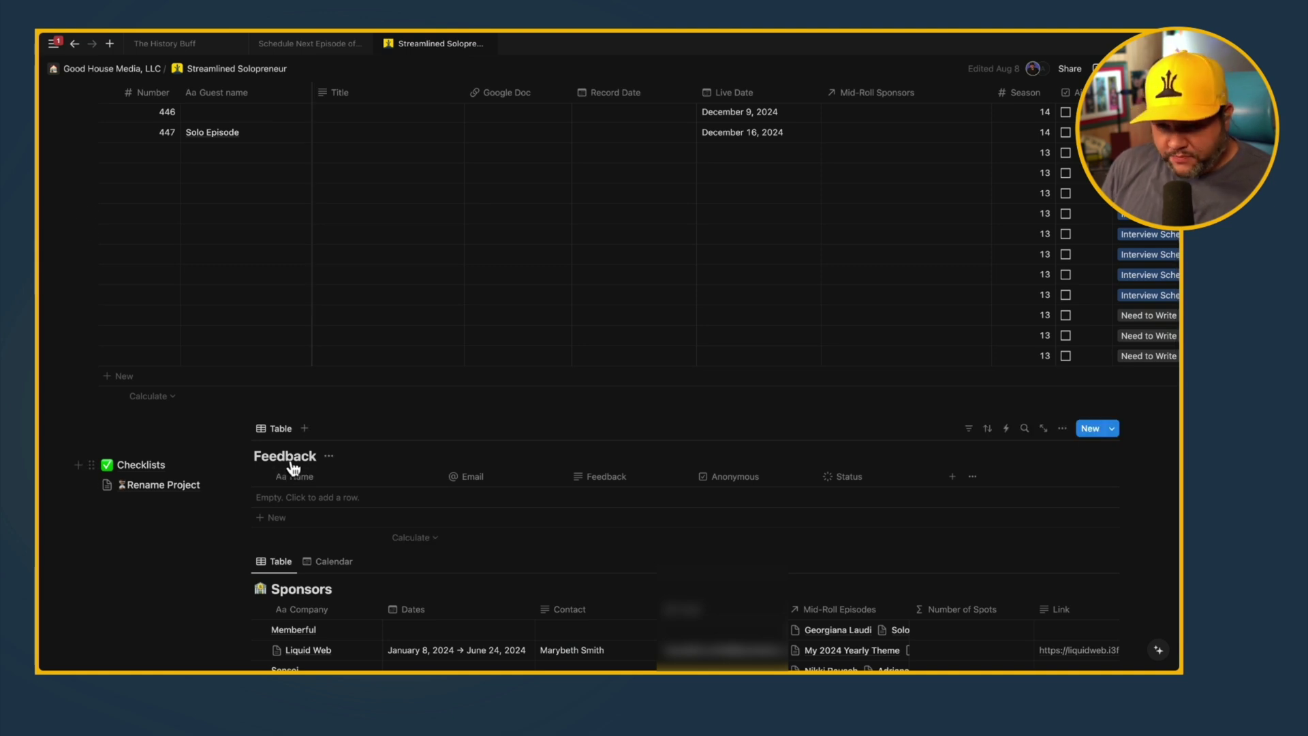
pyautogui.scroll(-2, 292, 468)
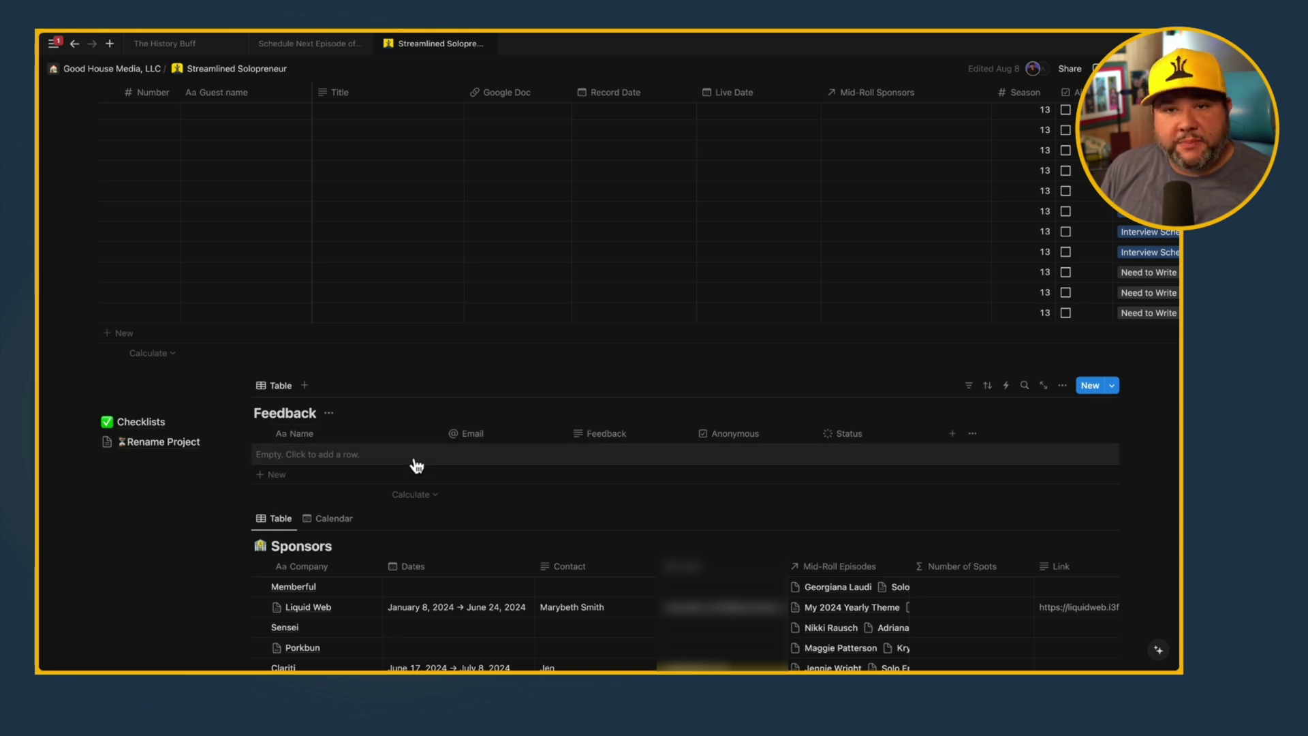
pyautogui.scroll(-1, 416, 466)
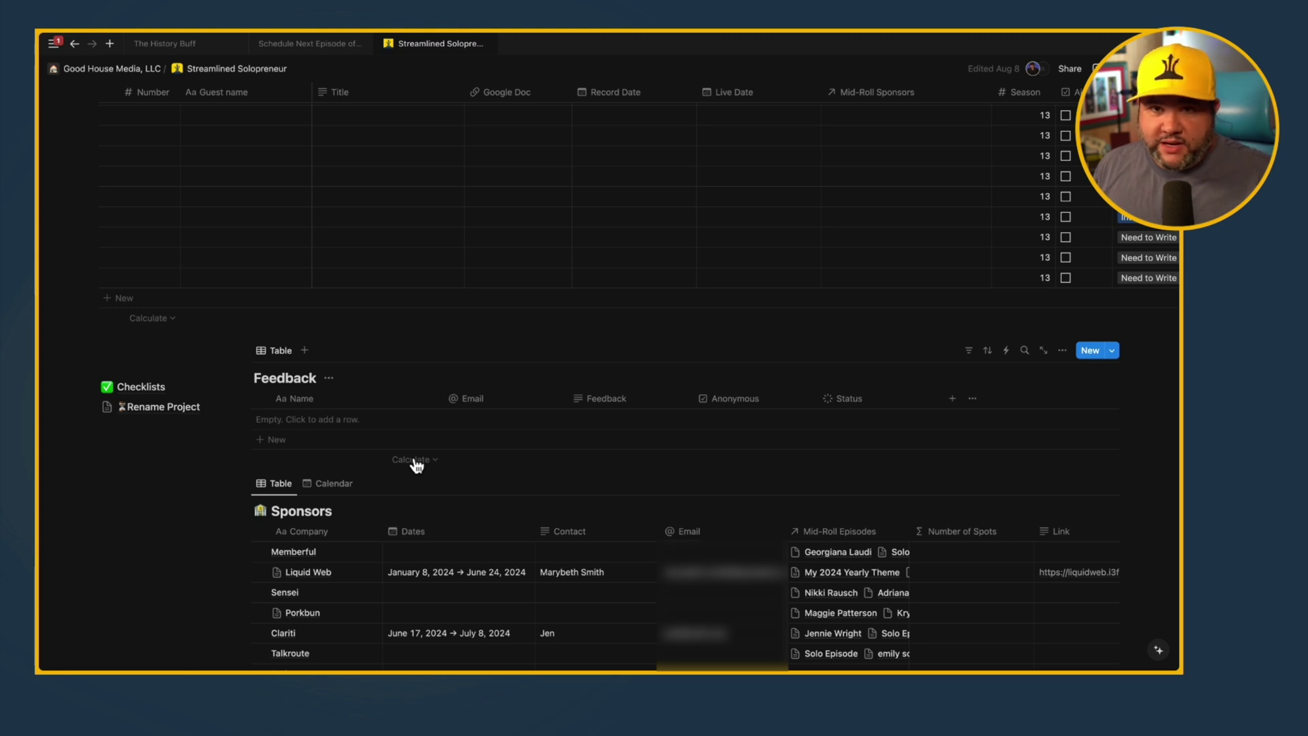
pyautogui.scroll(-4, 417, 466)
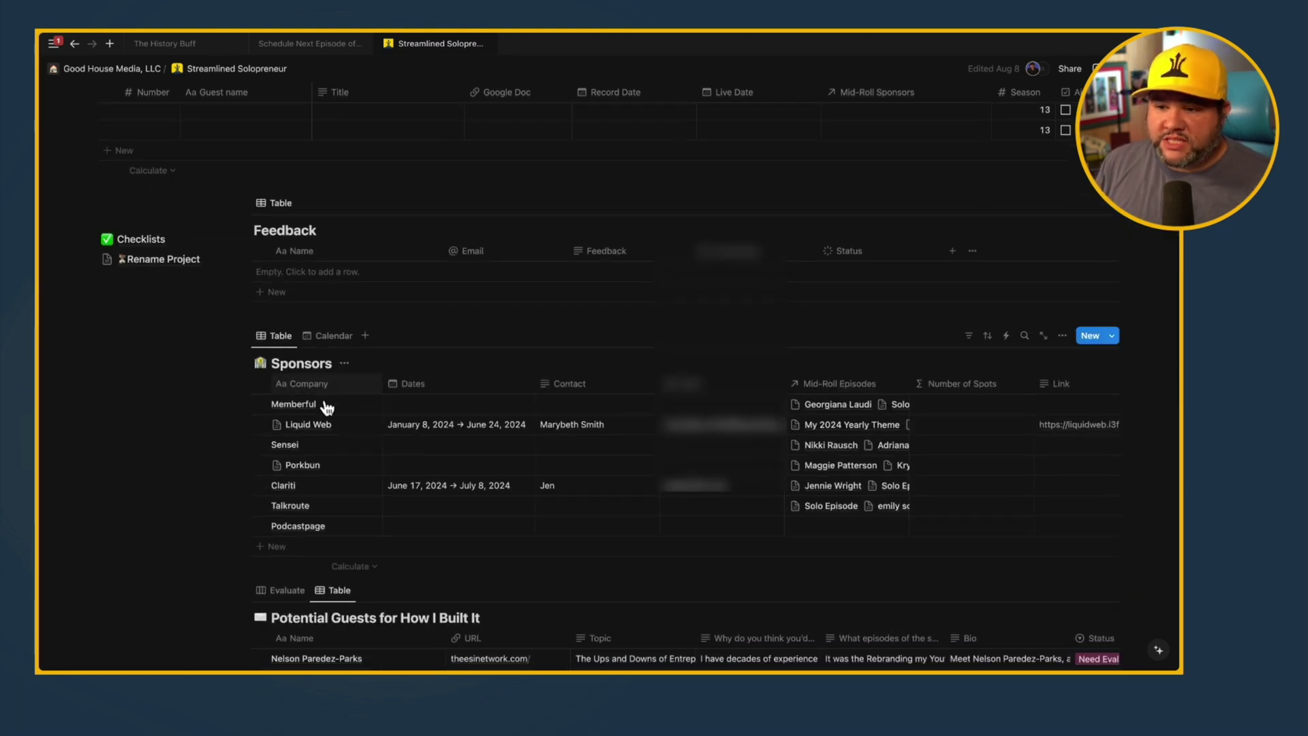
pyautogui.scroll(-4, 332, 542)
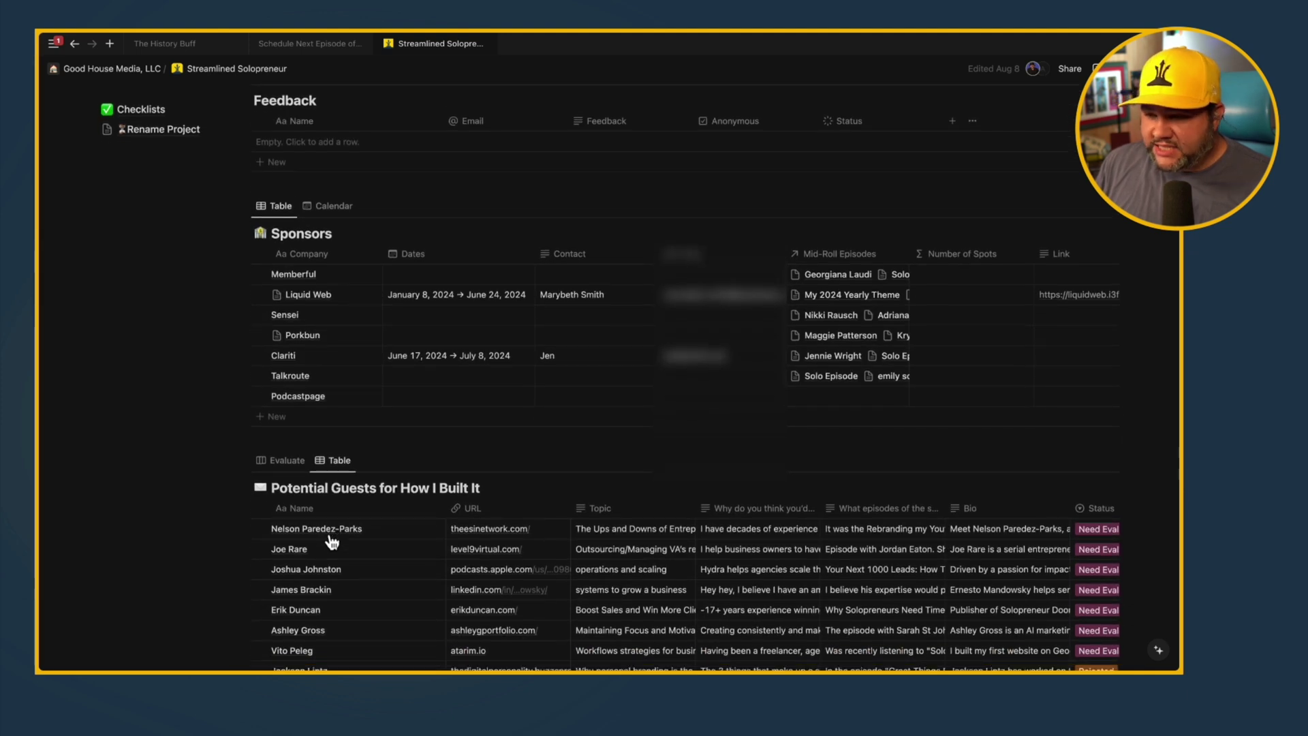
pyautogui.scroll(-1, 332, 542)
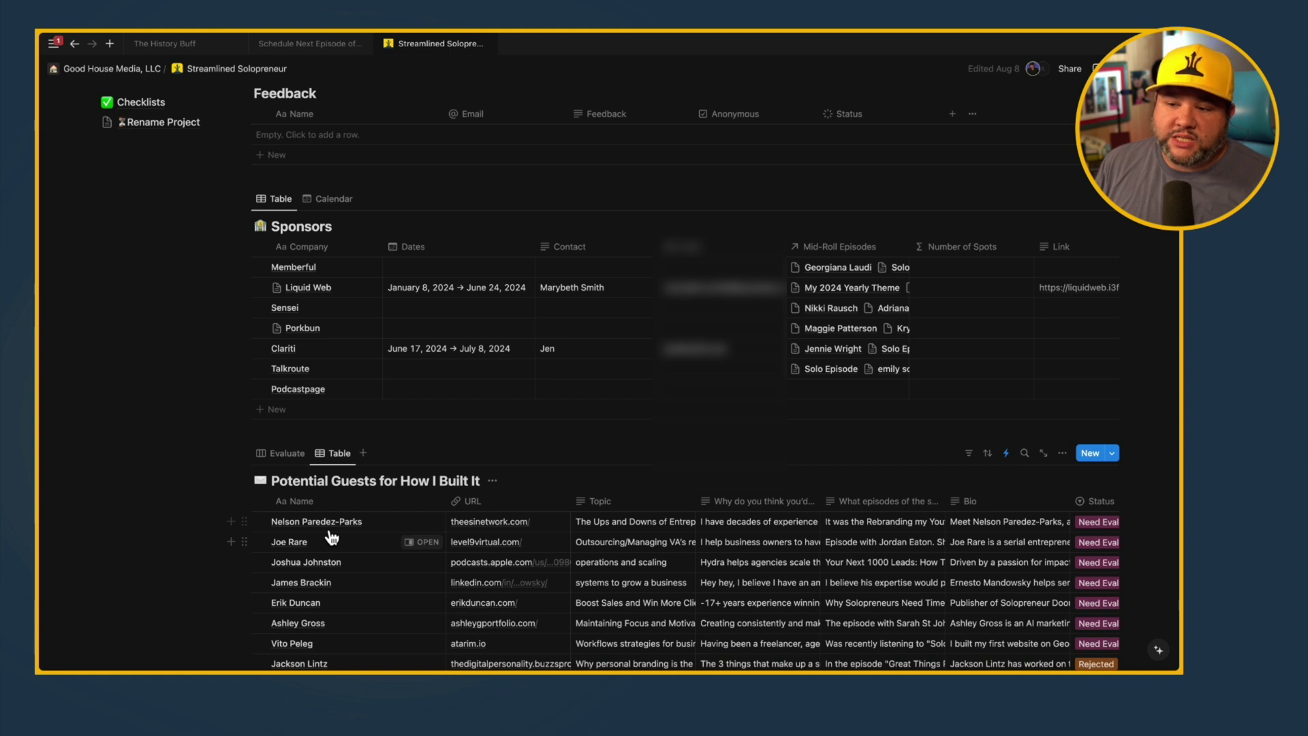
pyautogui.scroll(-1, 320, 543)
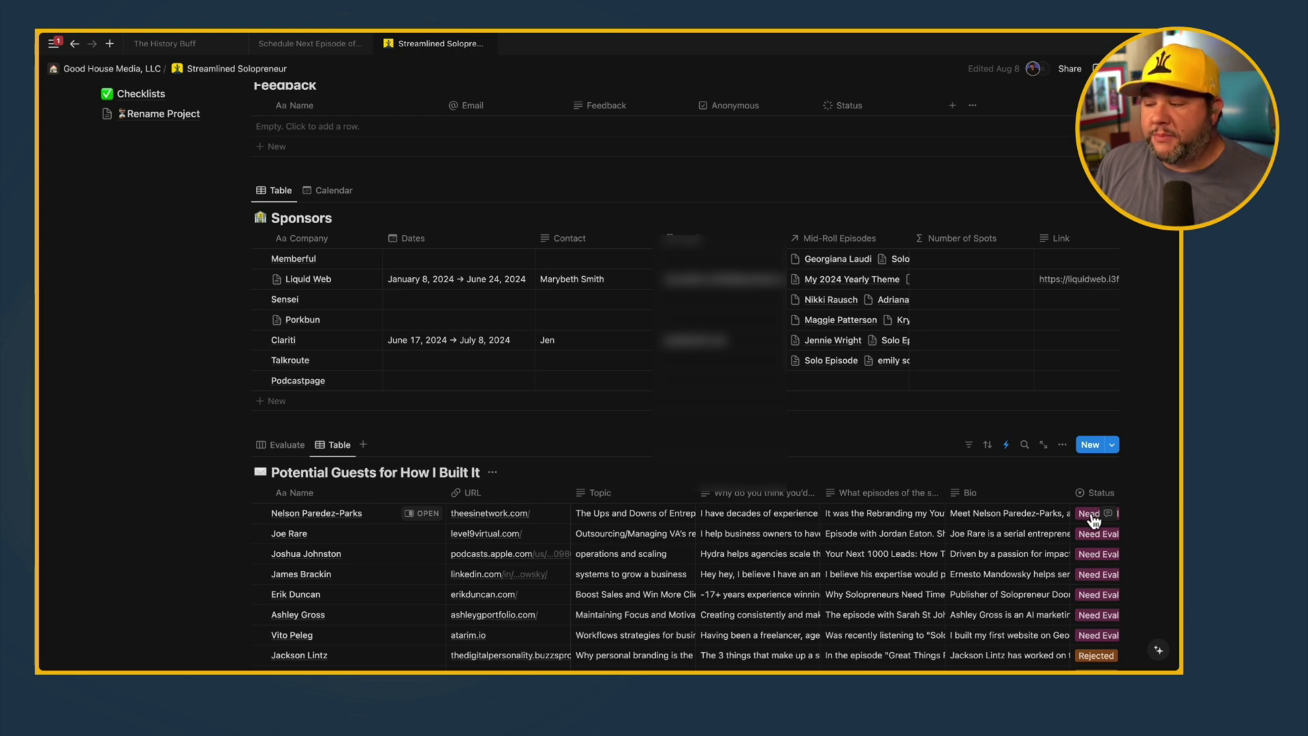
pyautogui.scroll(15, 860, 517)
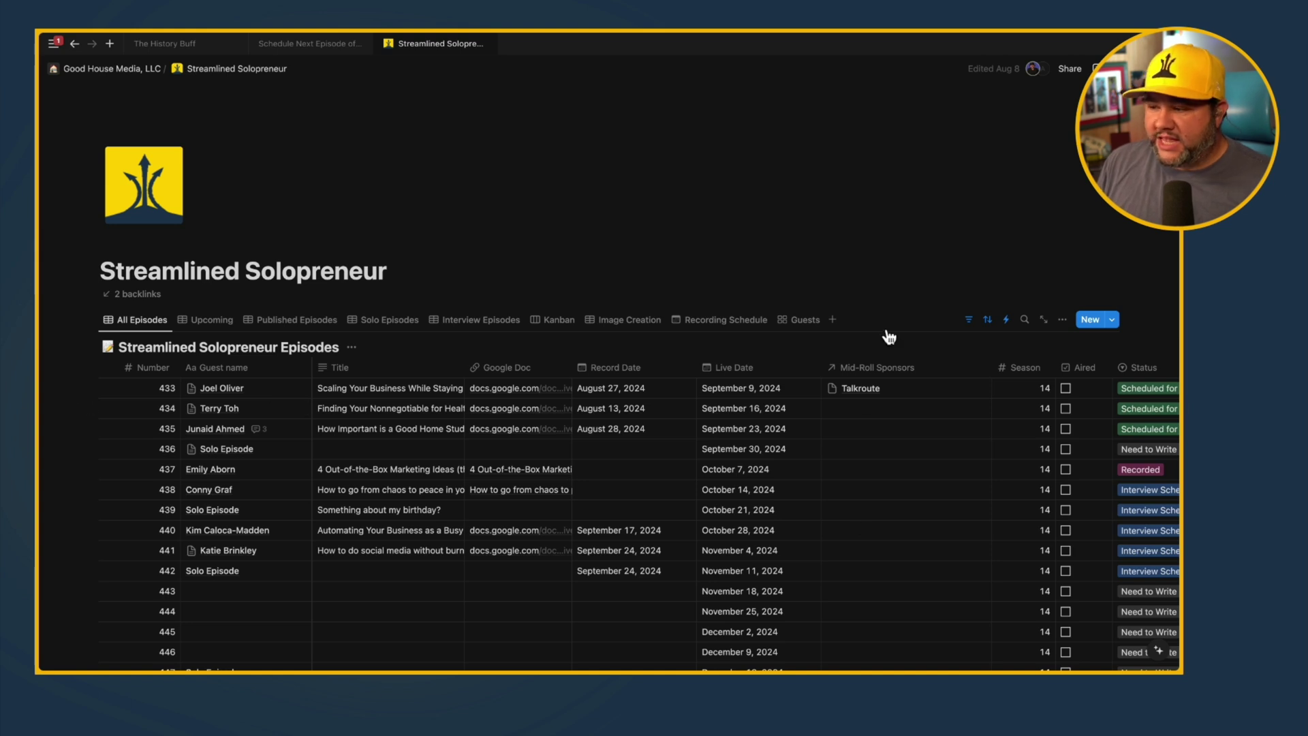
# Step: Examine the episodes table's columns, from Mid-Roll Sponsors and Season through Status, Photo, Create Cover, Type and Assigned to
pyautogui.scroll(-1, 899, 336)
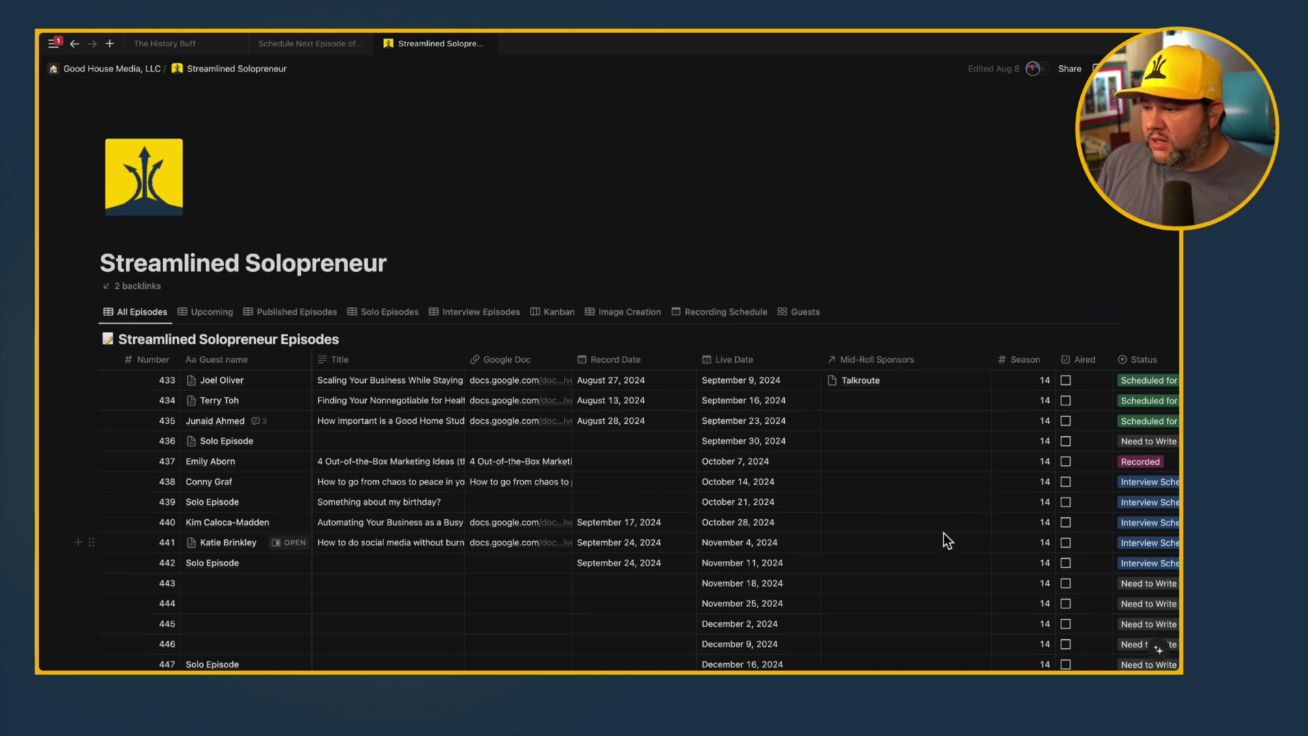
pyautogui.scroll(-1, 906, 390)
pyautogui.scroll(1, 906, 392)
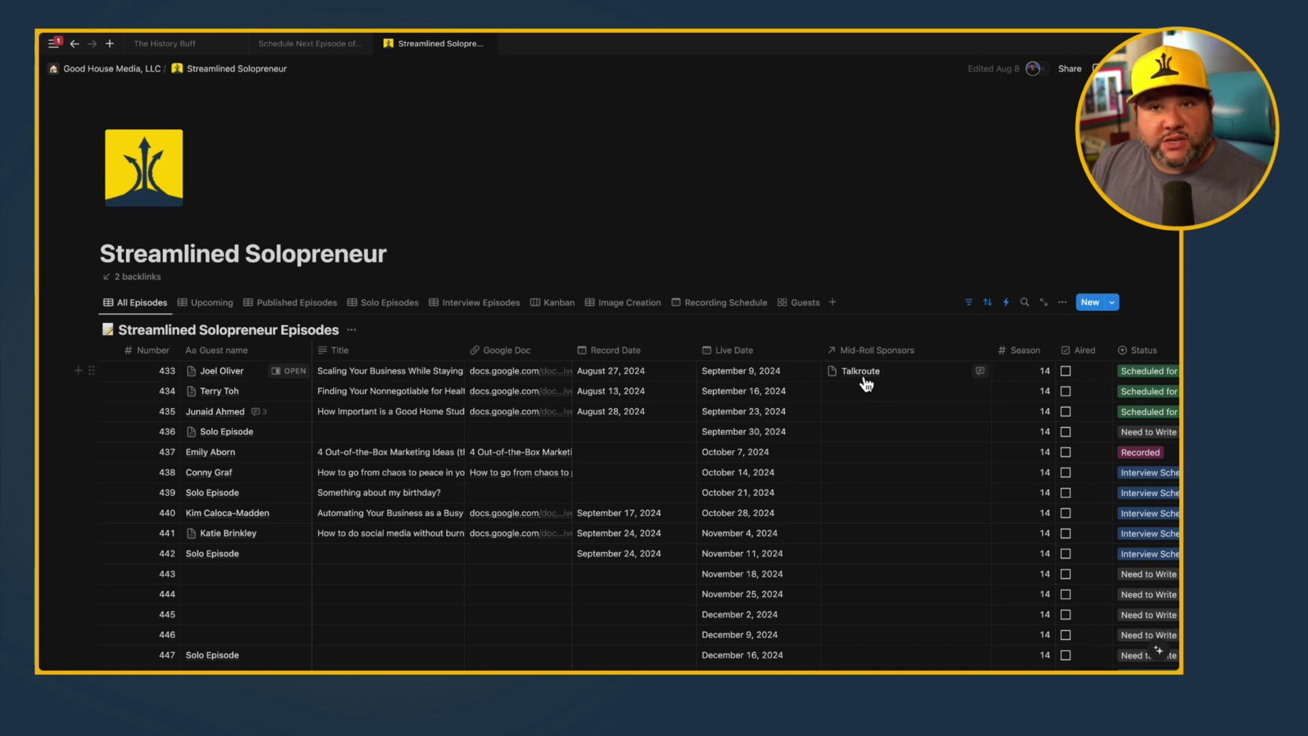
pyautogui.hscroll(5, 866, 387)
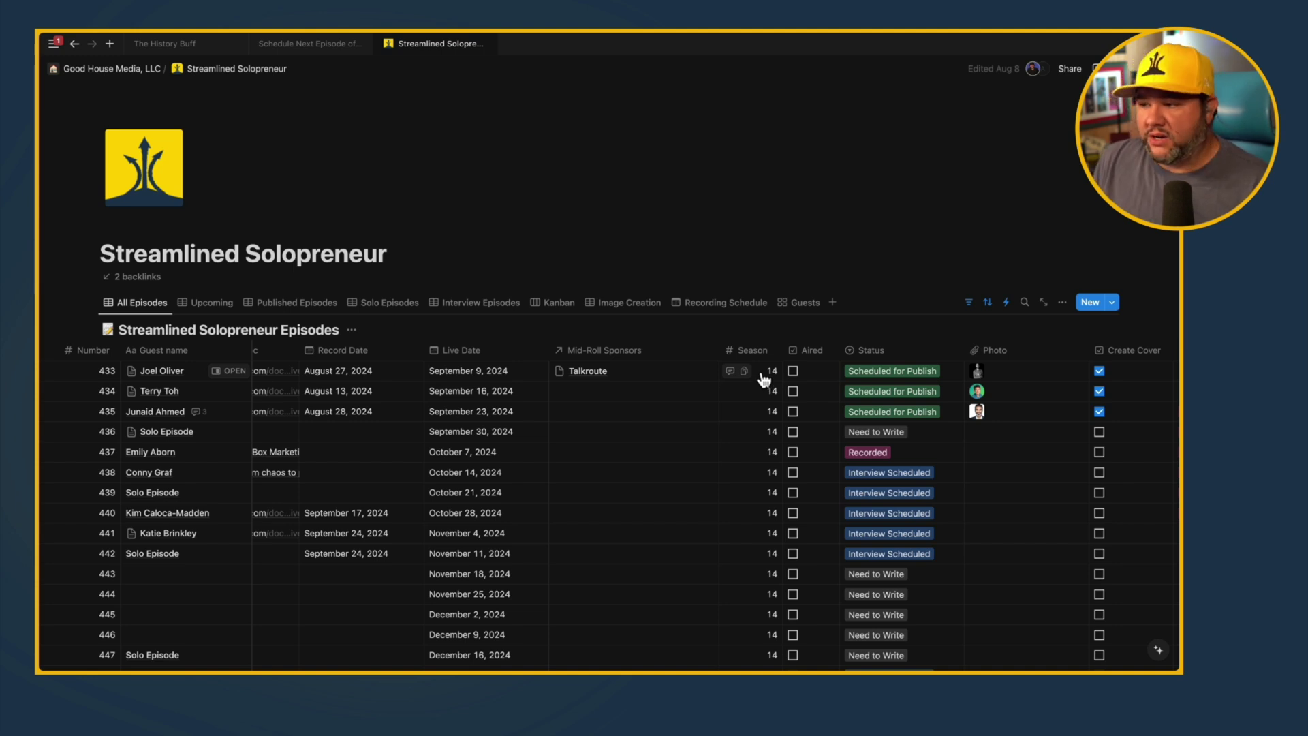
pyautogui.scroll(1, 765, 409)
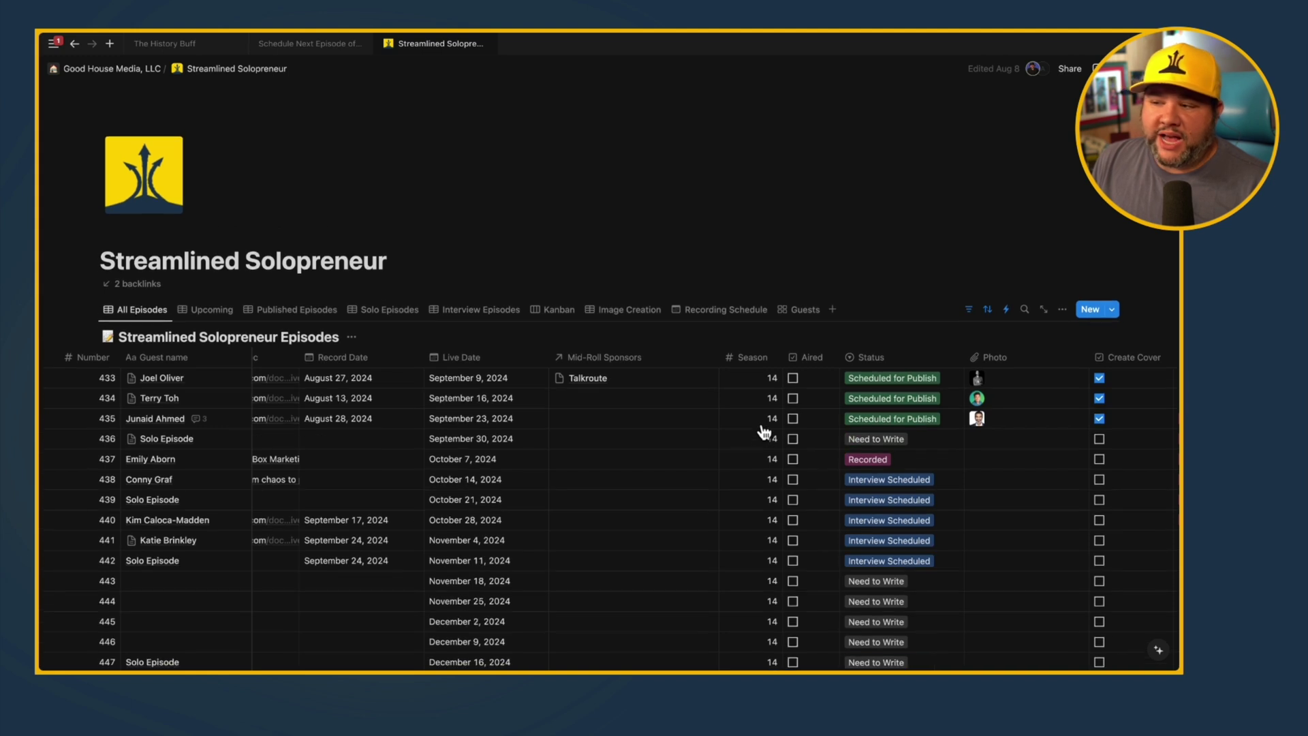
pyautogui.scroll(1, 764, 432)
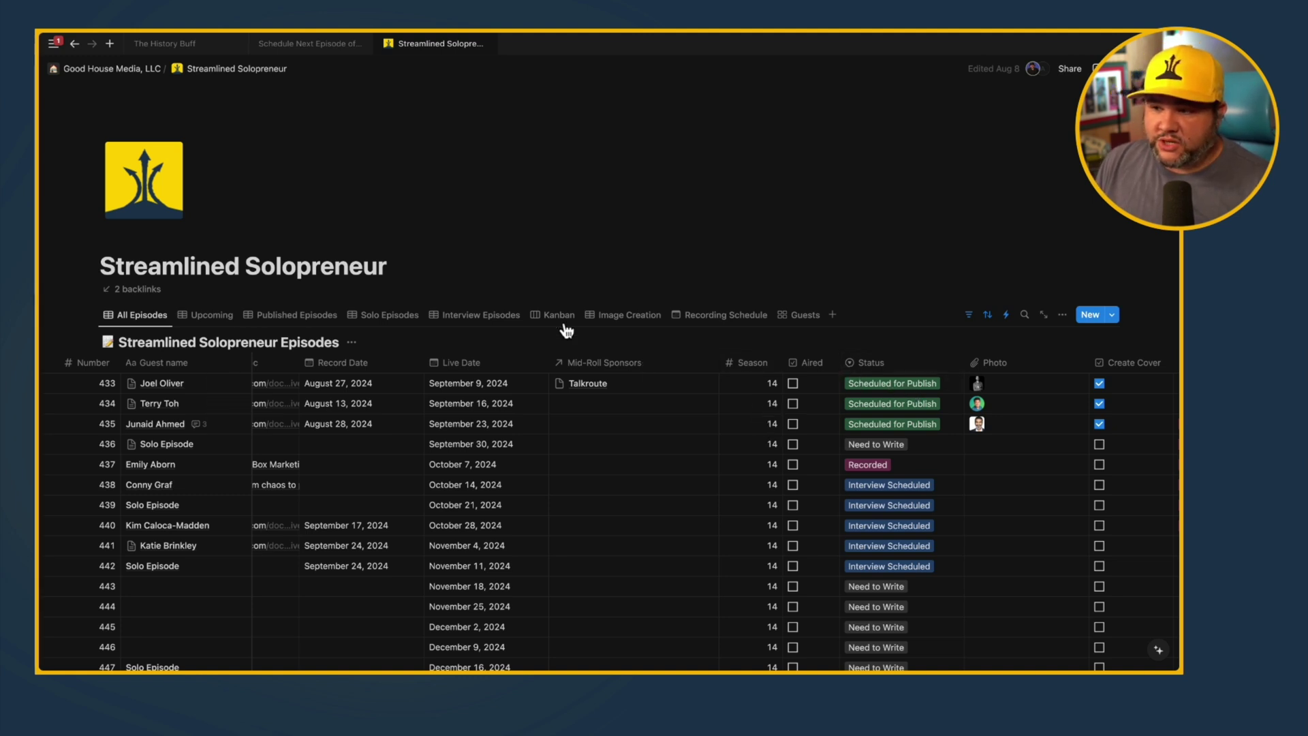
pyautogui.hscroll(3, 899, 400)
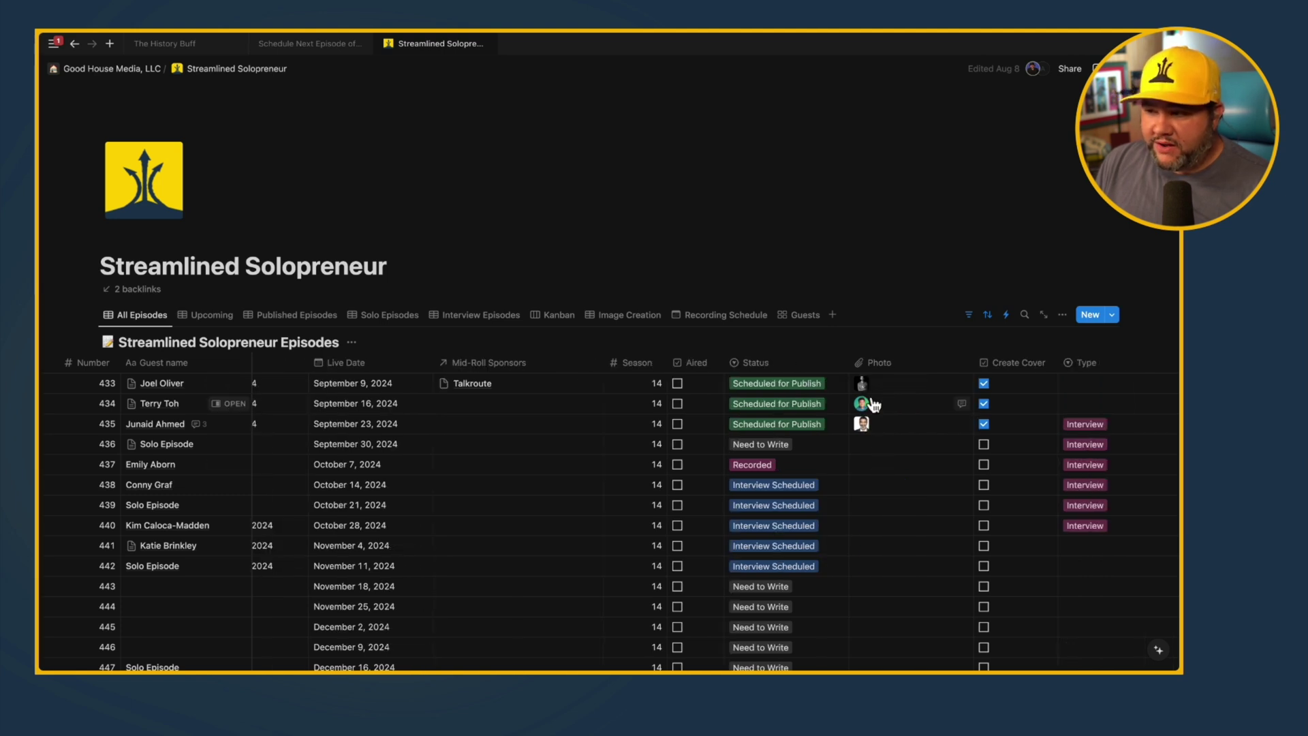
pyautogui.hscroll(3, 872, 436)
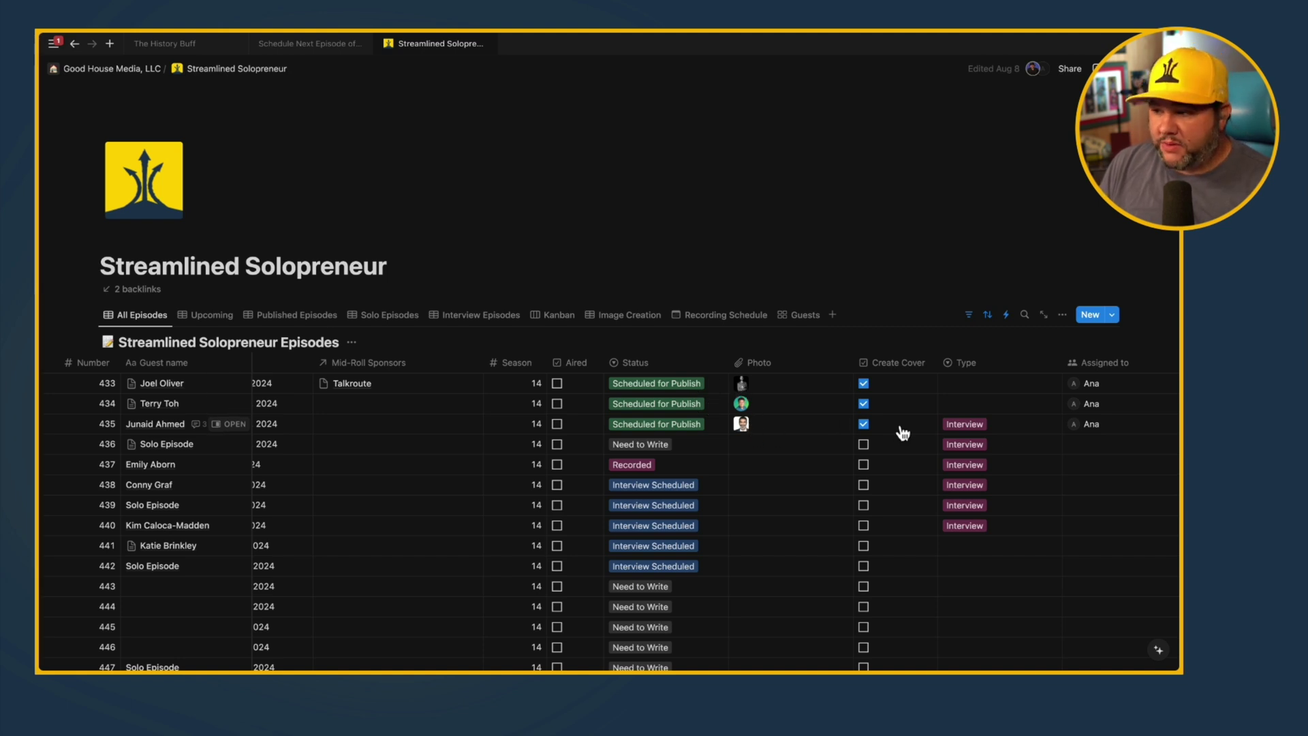
# Step: Set the Type of episodes 434 and 433 to Interview
pyautogui.hscroll(2, 897, 429)
pyautogui.click(923, 405)
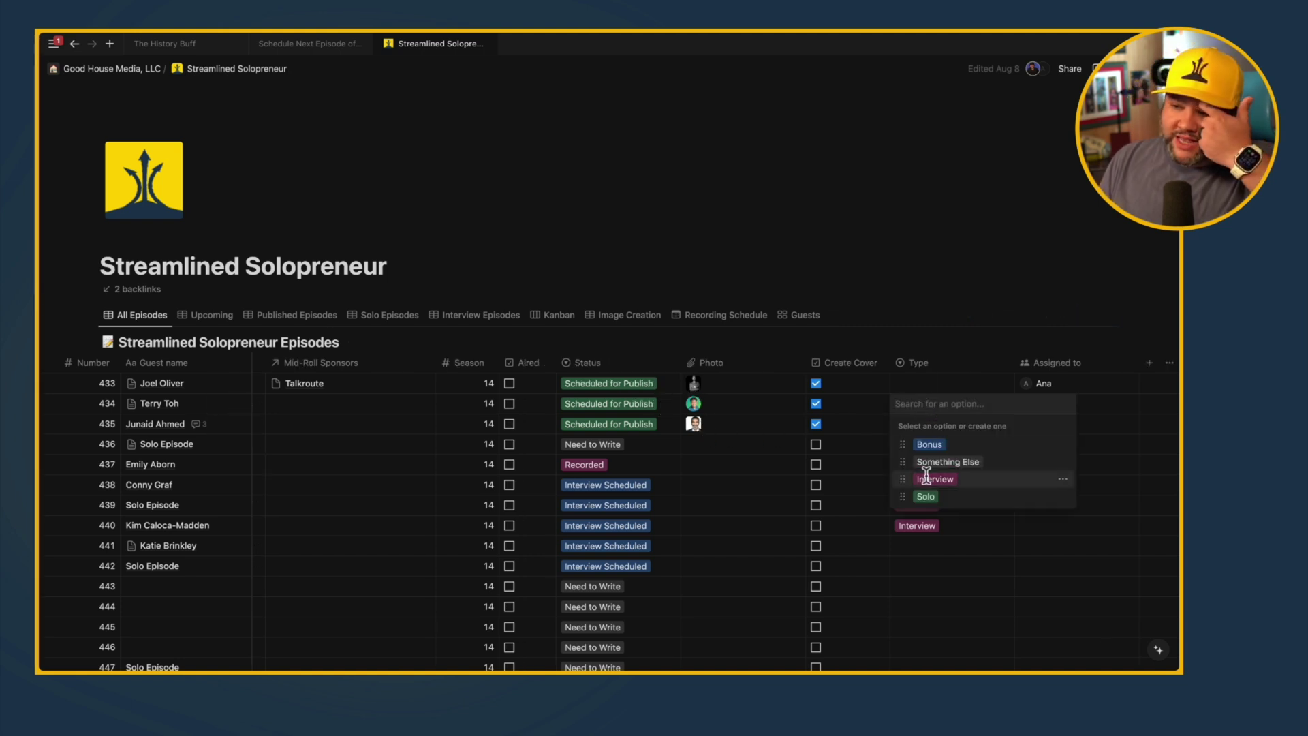
pyautogui.click(934, 480)
pyautogui.click(920, 390)
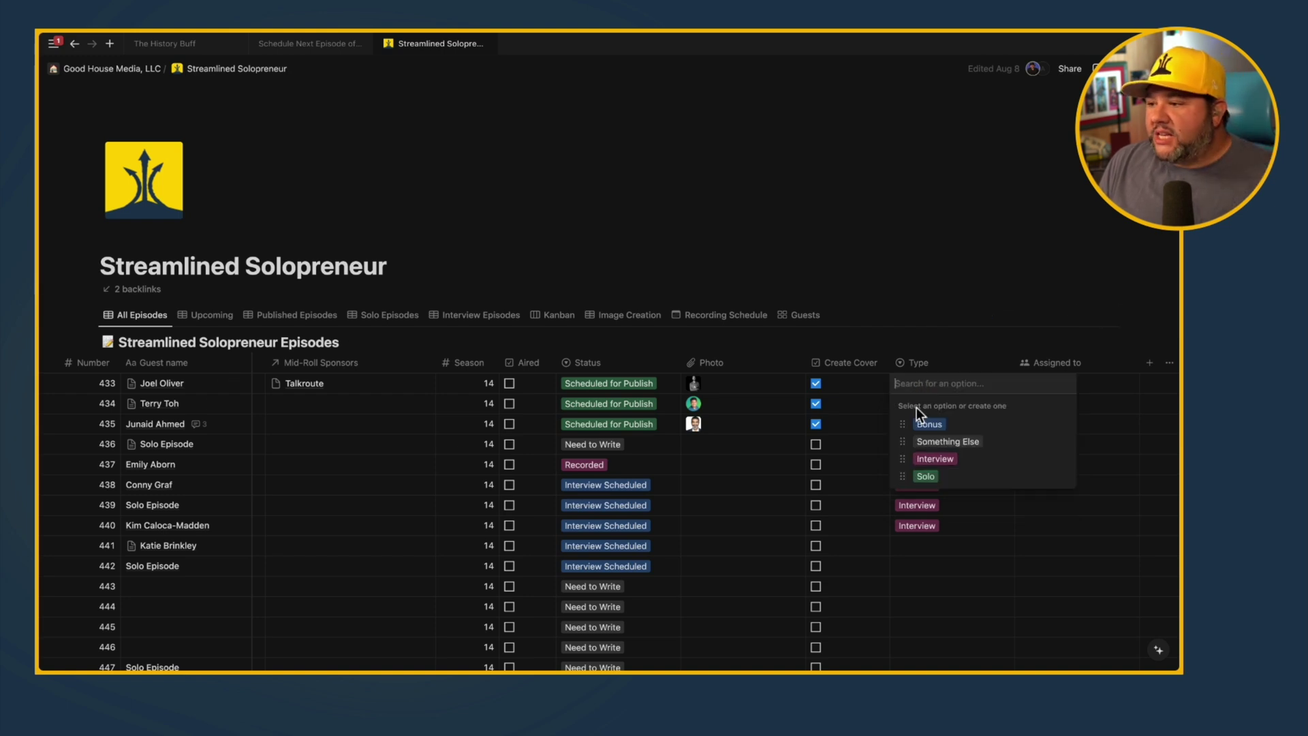
pyautogui.click(926, 457)
# Step: Change the Type of episodes 436 and 439 to Solo
pyautogui.click(924, 451)
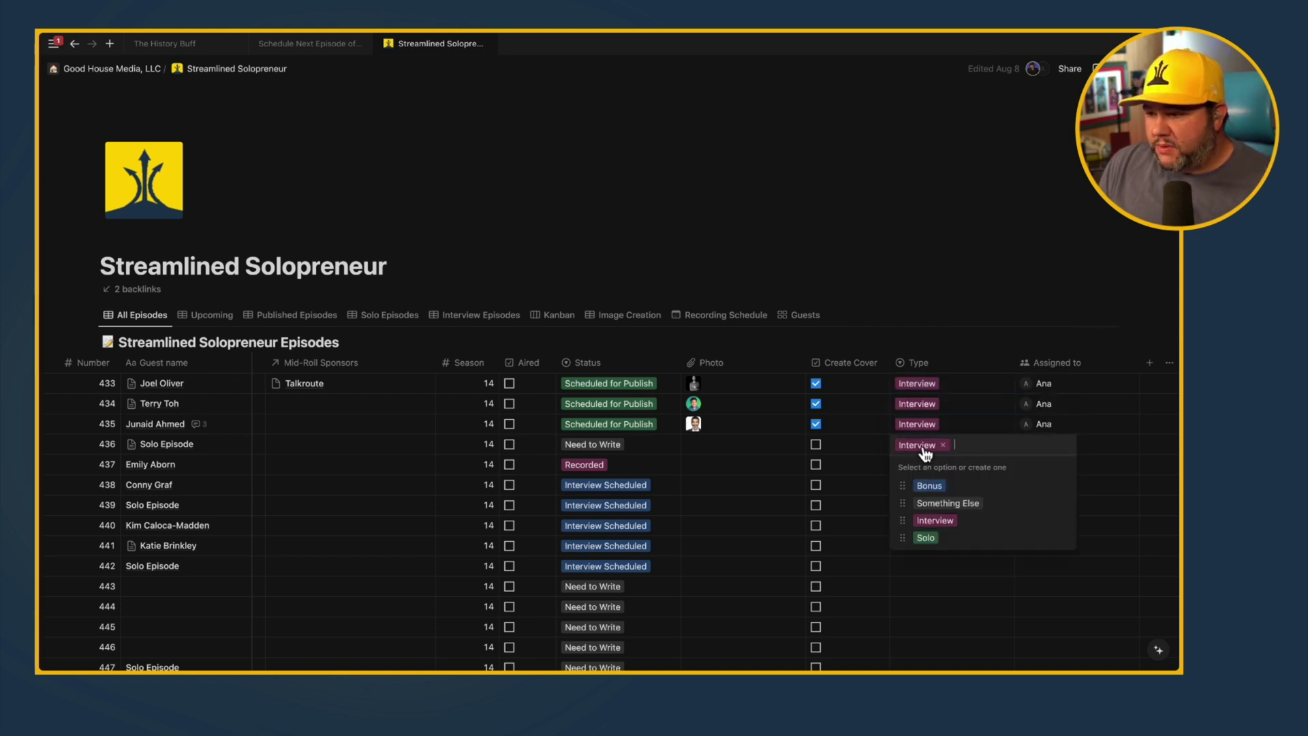
pyautogui.click(926, 538)
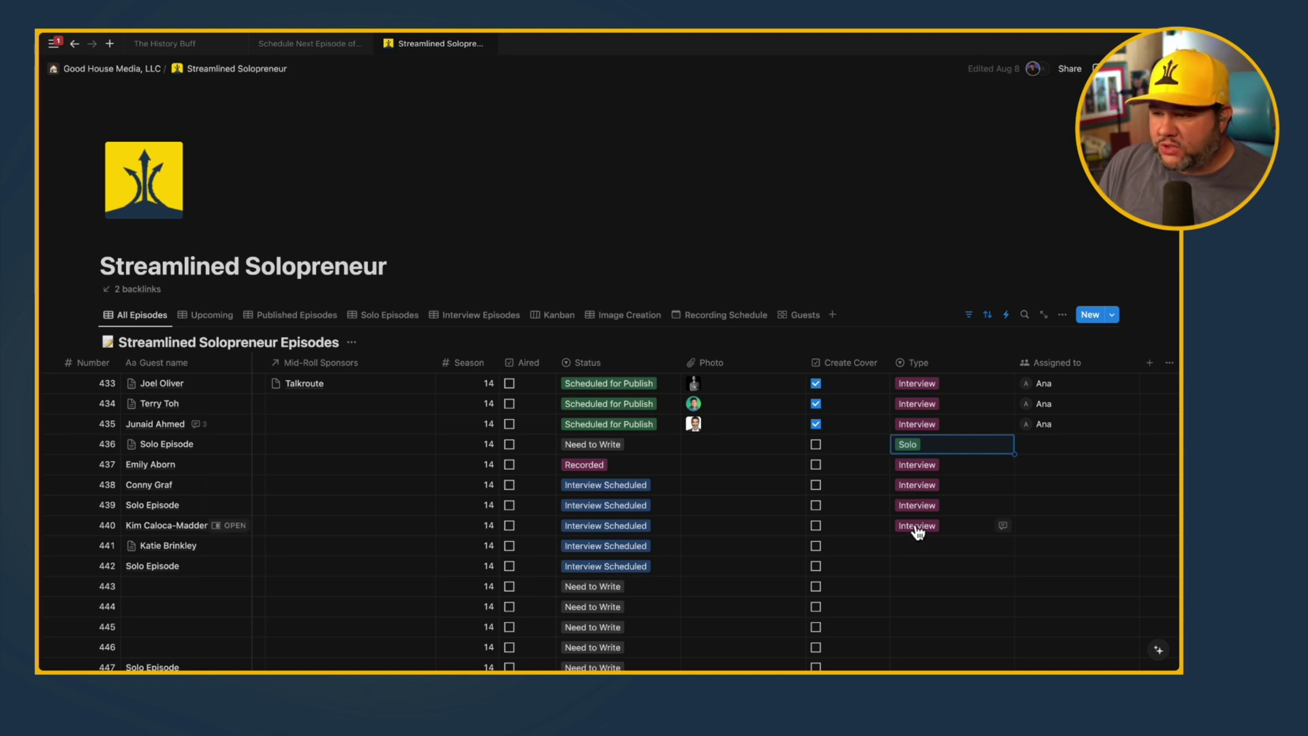
pyautogui.click(919, 513)
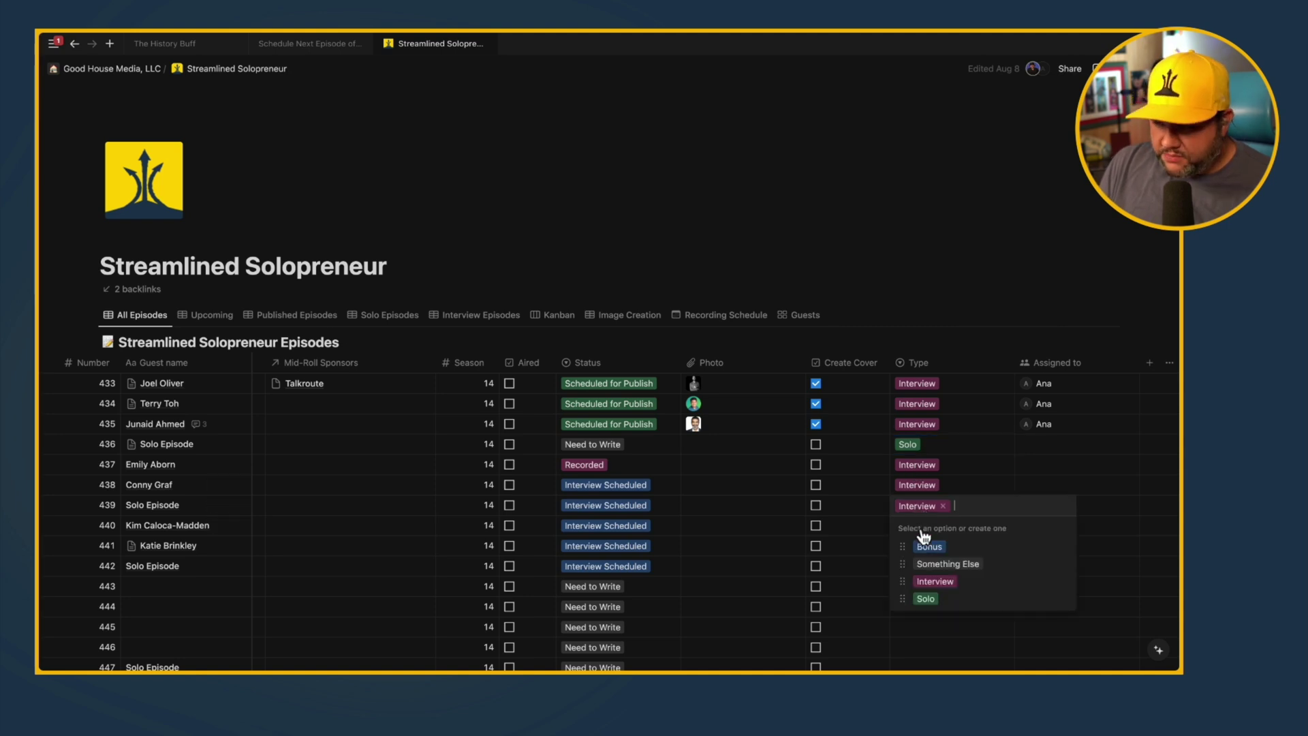
pyautogui.click(931, 600)
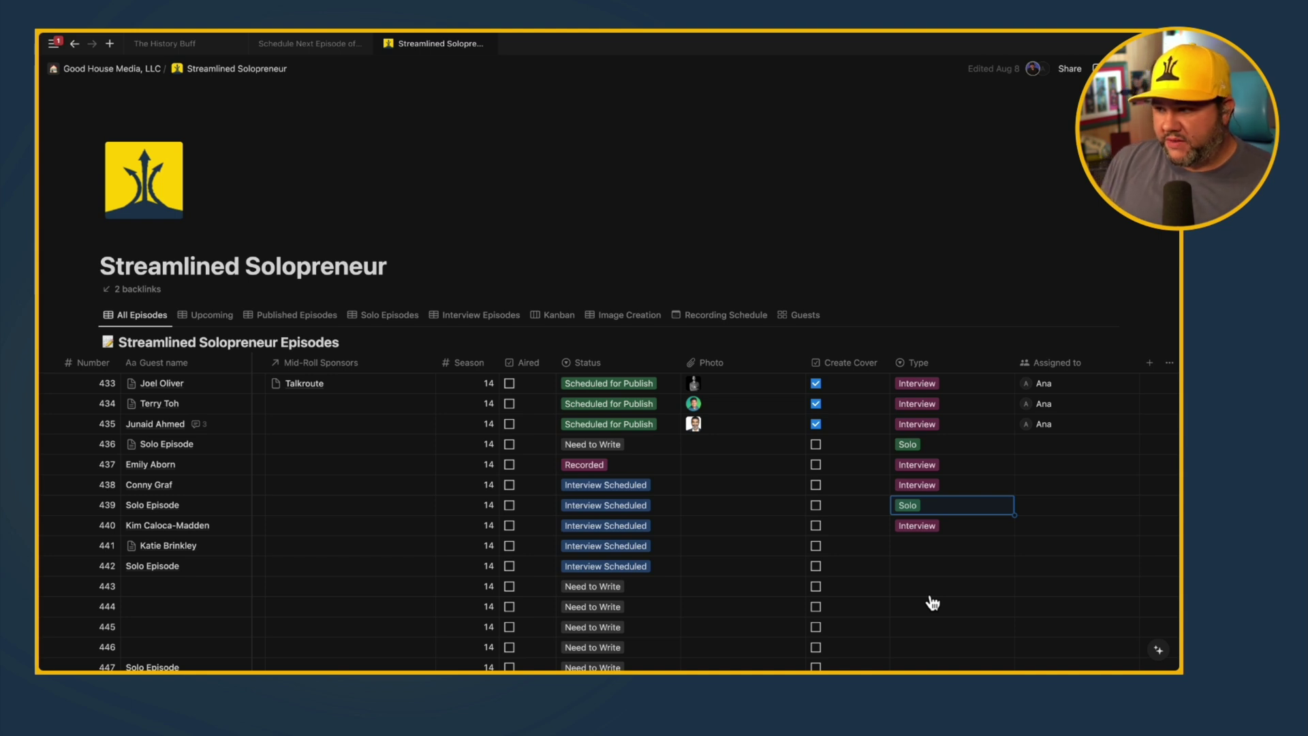
# Step: Review the Assigned to and Create Cover columns, returning to the first columns of the episodes table
pyautogui.hscroll(2, 988, 504)
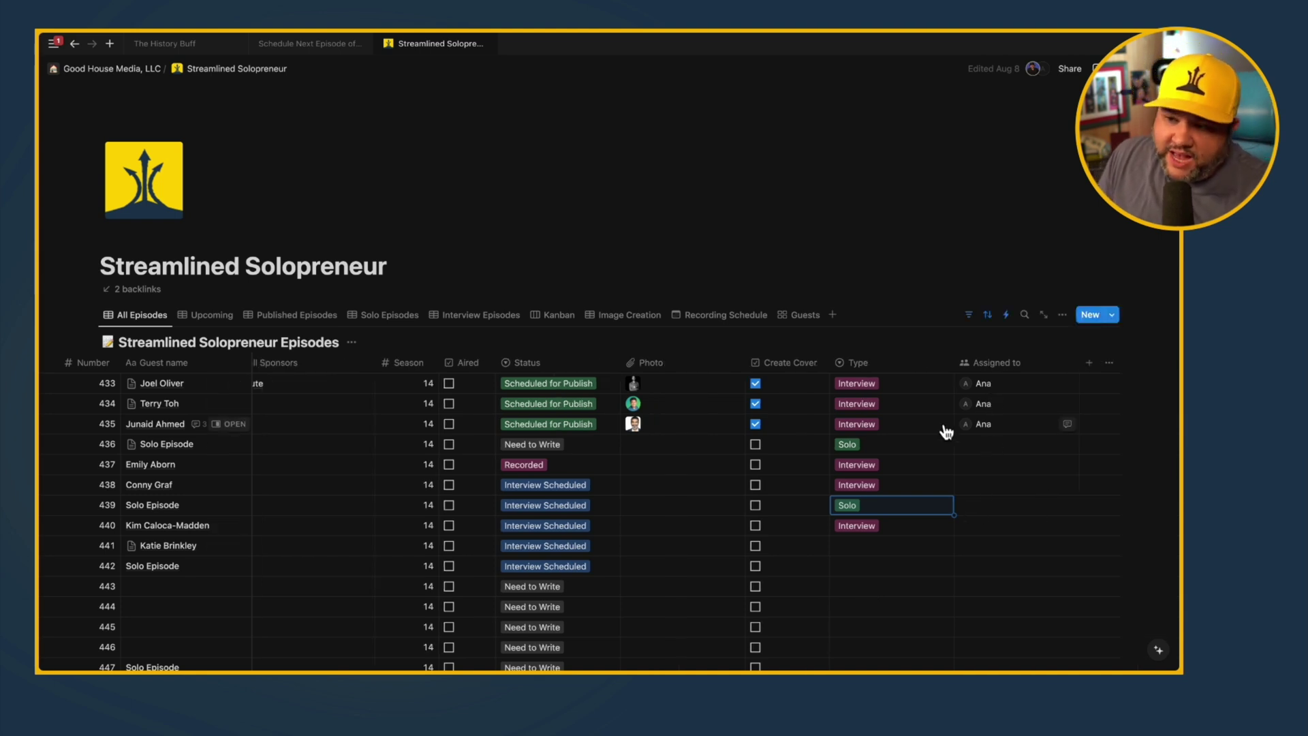
pyautogui.hscroll(-1, 939, 428)
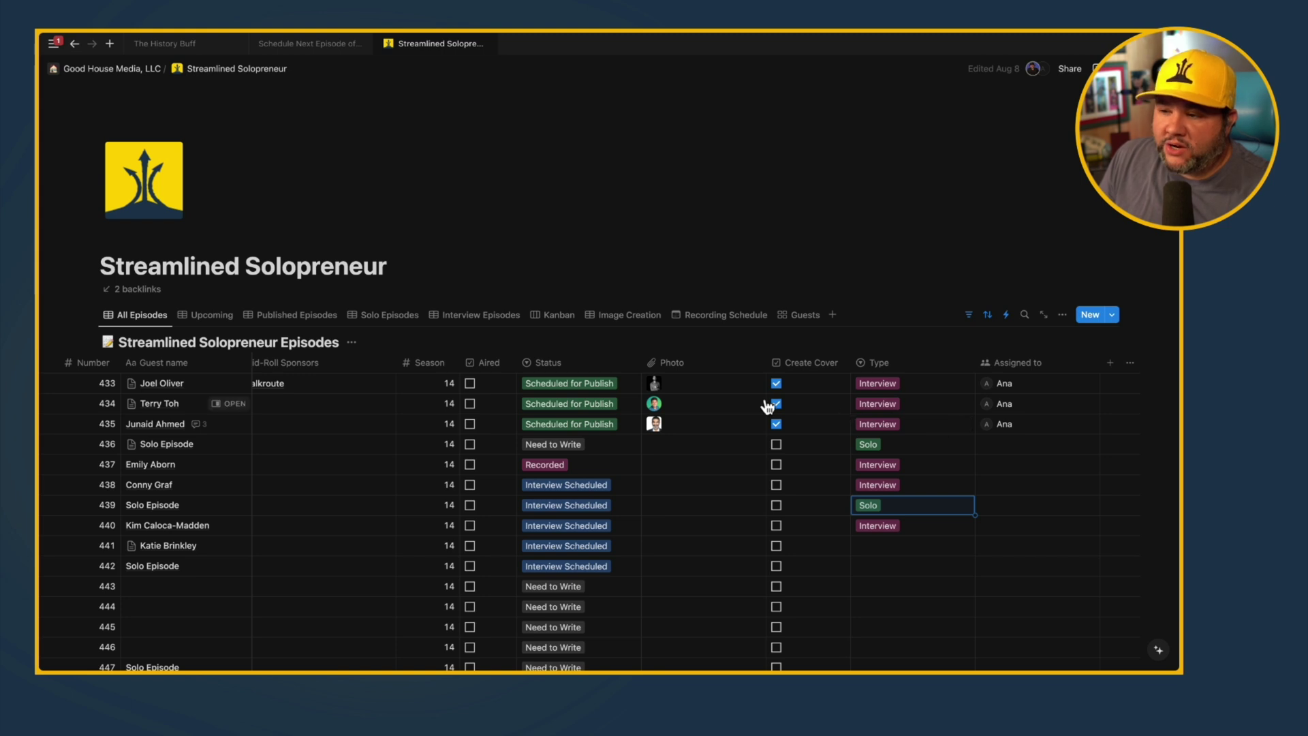
pyautogui.hscroll(-1, 680, 394)
pyautogui.hscroll(-3, 679, 393)
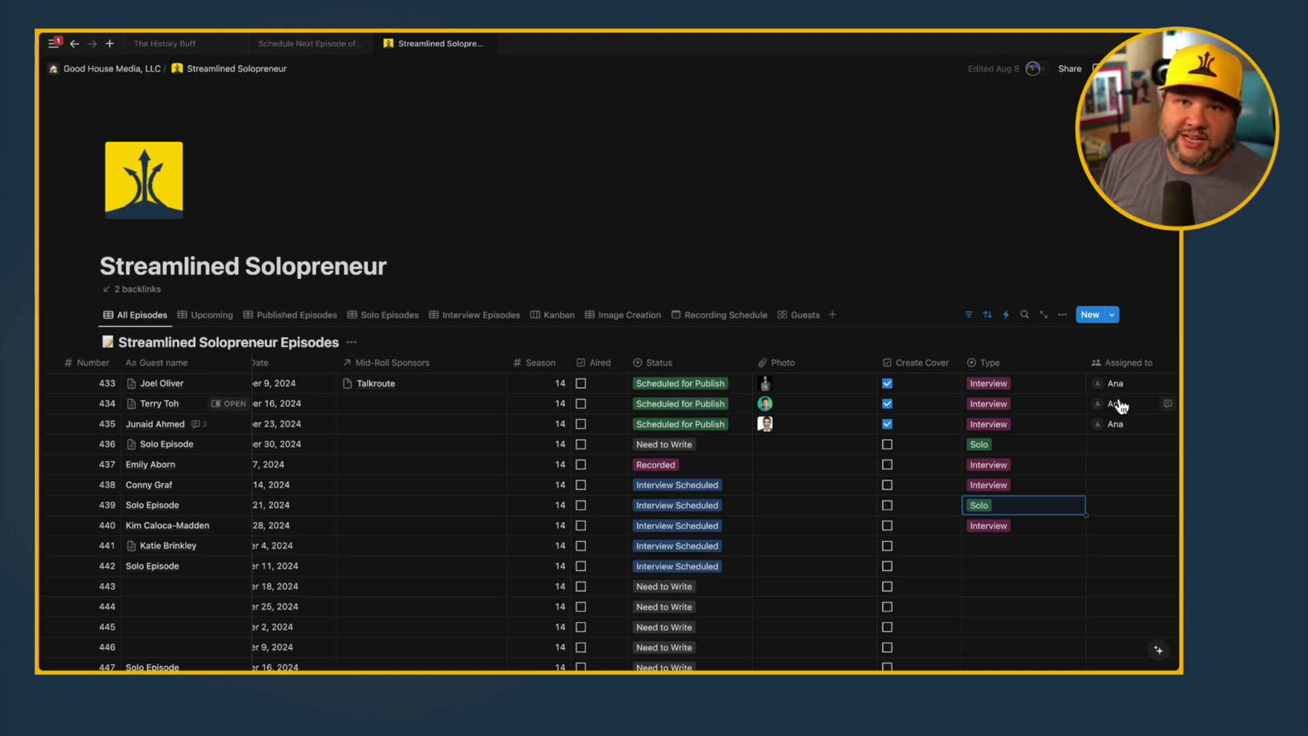
pyautogui.hscroll(-6, 1121, 407)
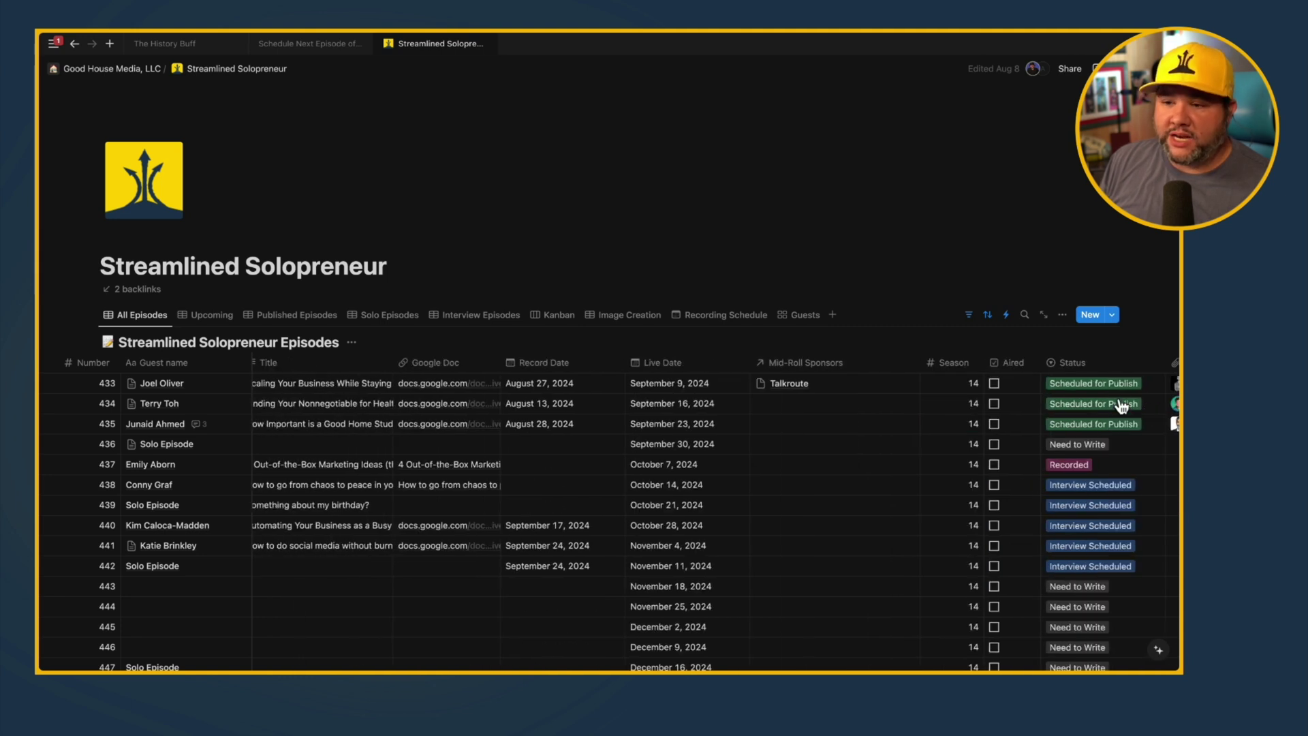
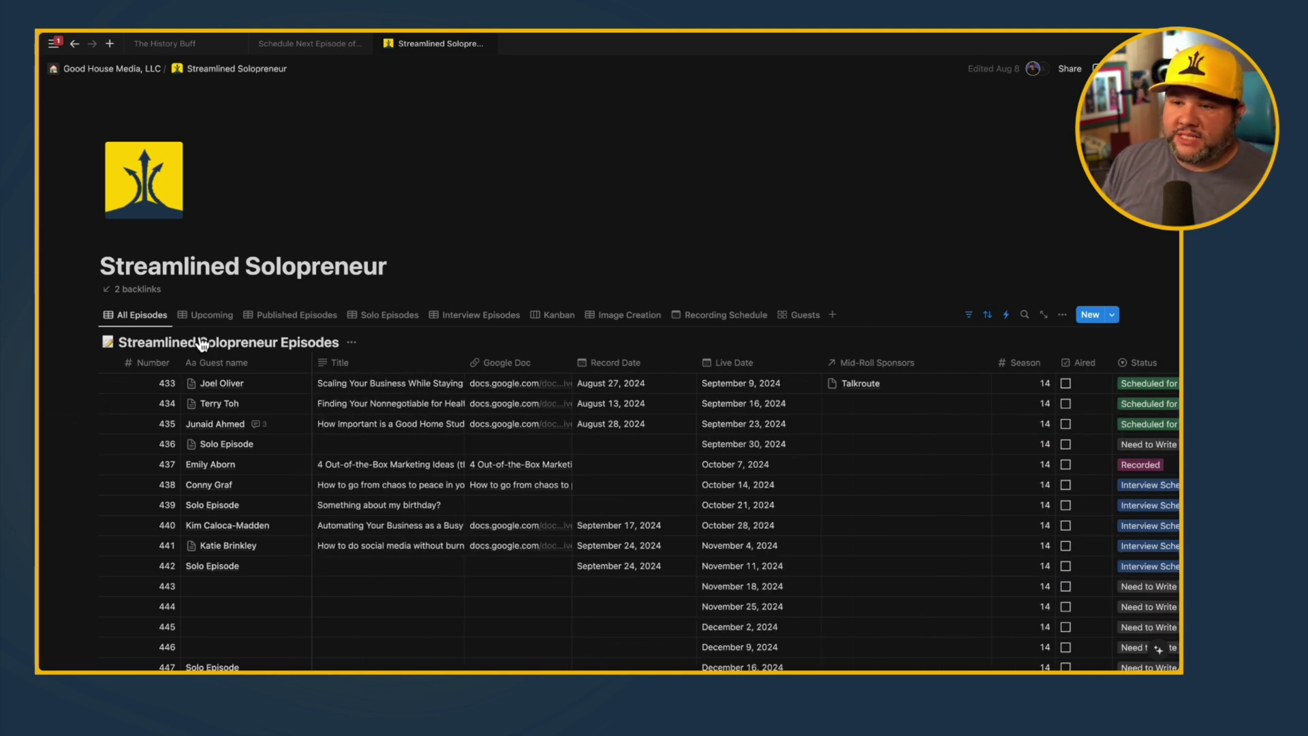
# Step: Switch the episodes database to the Upcoming view and look over its episodes
pyautogui.click(207, 314)
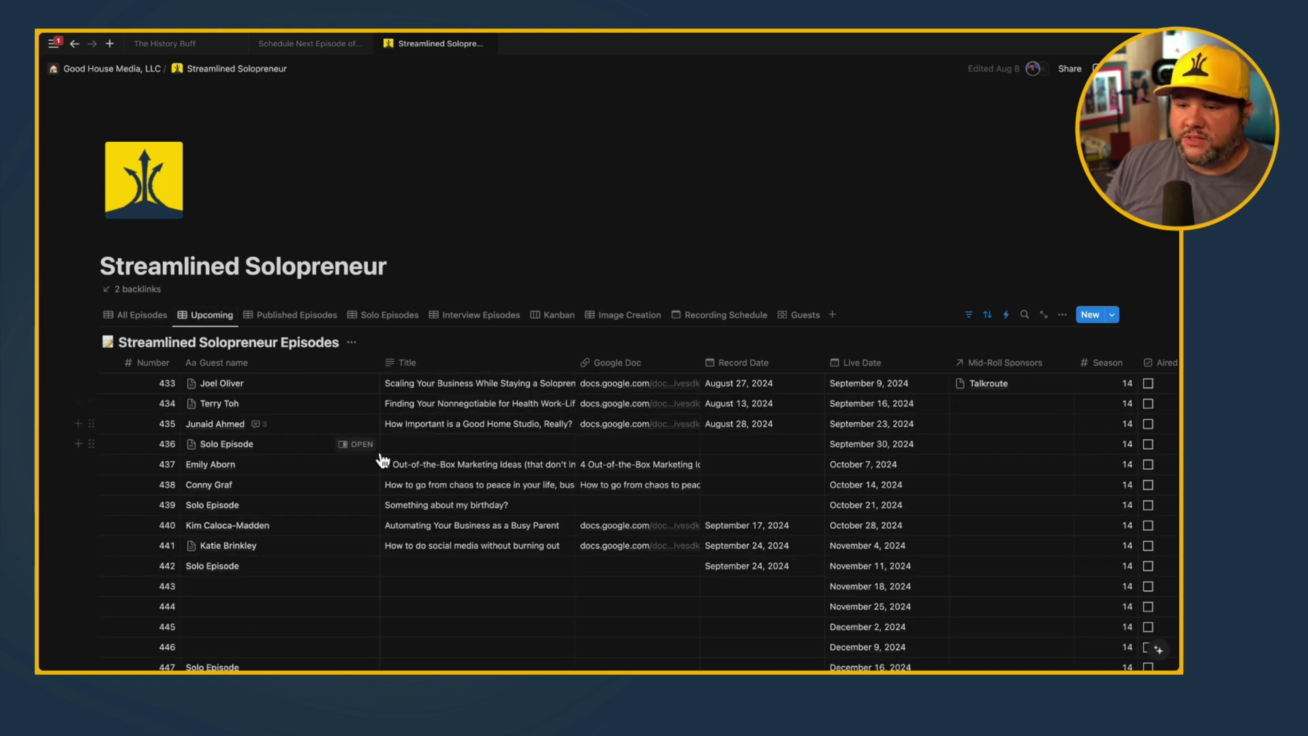
pyautogui.scroll(-2, 382, 461)
pyautogui.scroll(1, 383, 461)
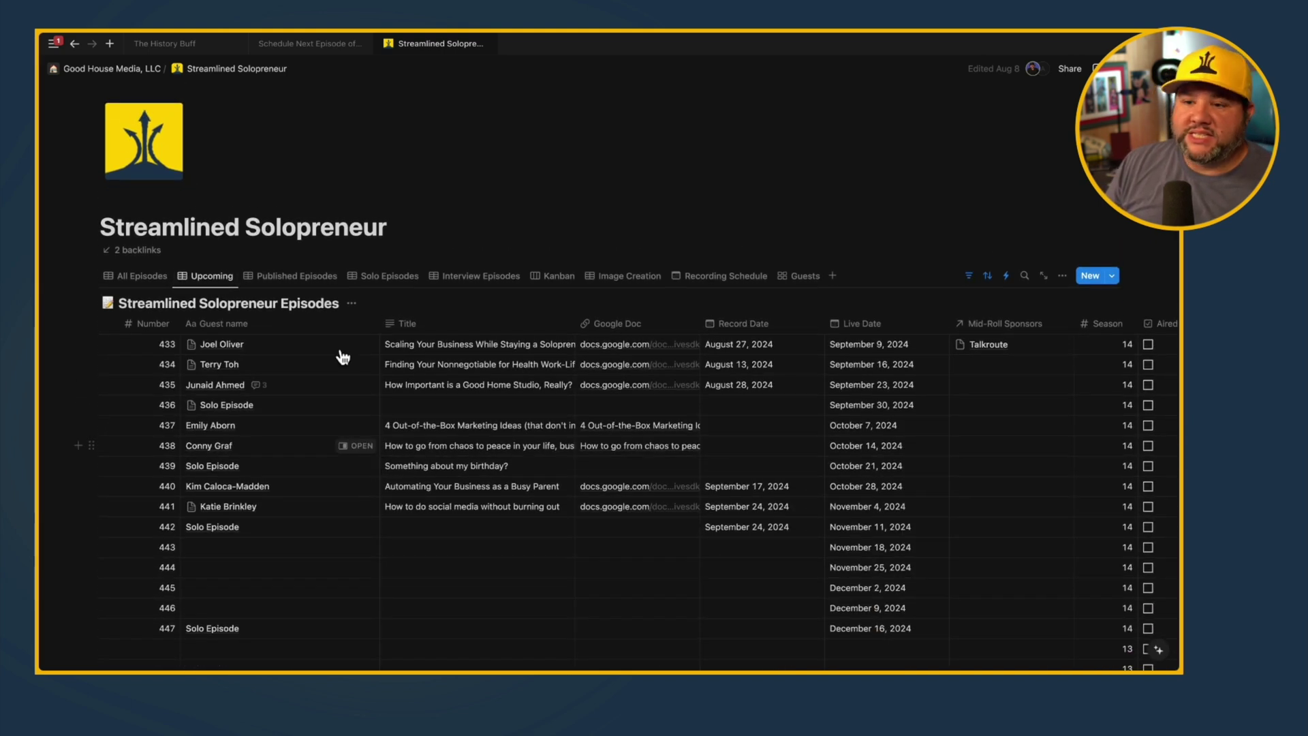
# Step: Return to the All Episodes view, look over its rows and show its sort and filter settings
pyautogui.click(137, 275)
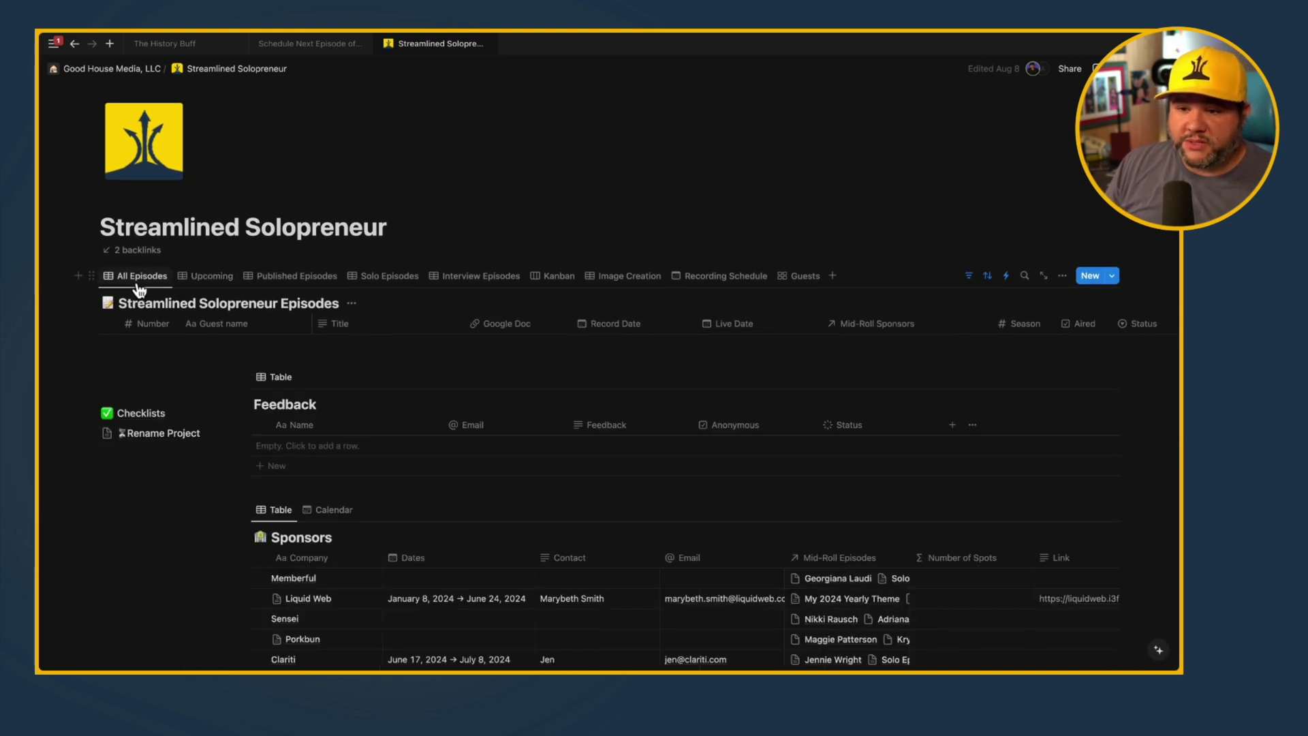
pyautogui.scroll(-3, 181, 417)
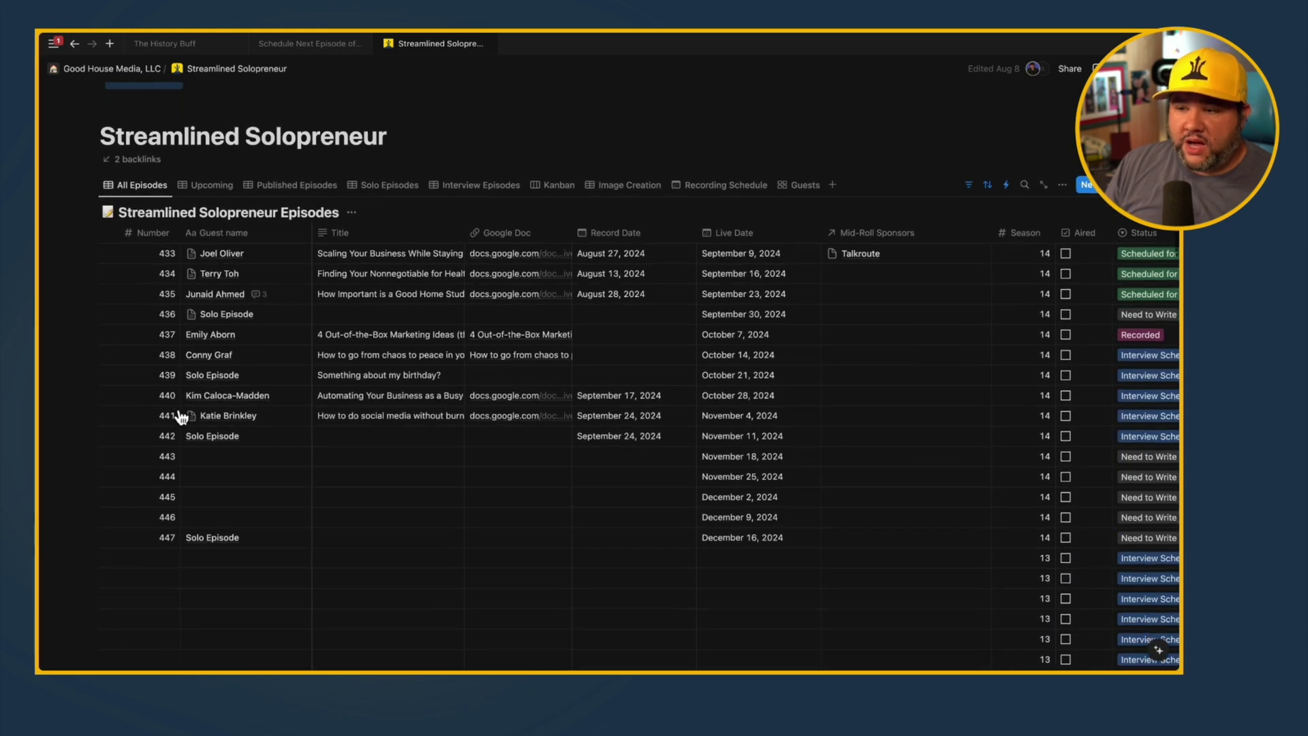
pyautogui.scroll(-4, 181, 417)
pyautogui.scroll(8, 180, 417)
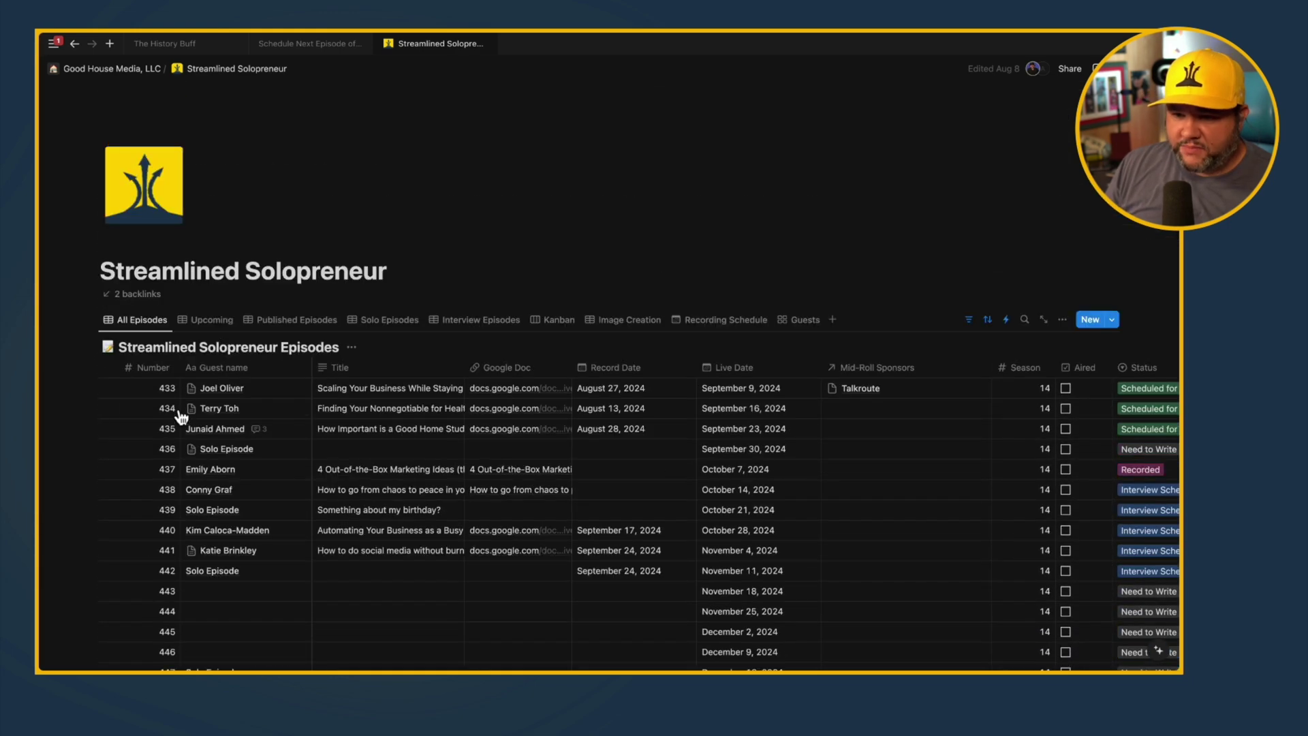
pyautogui.click(968, 320)
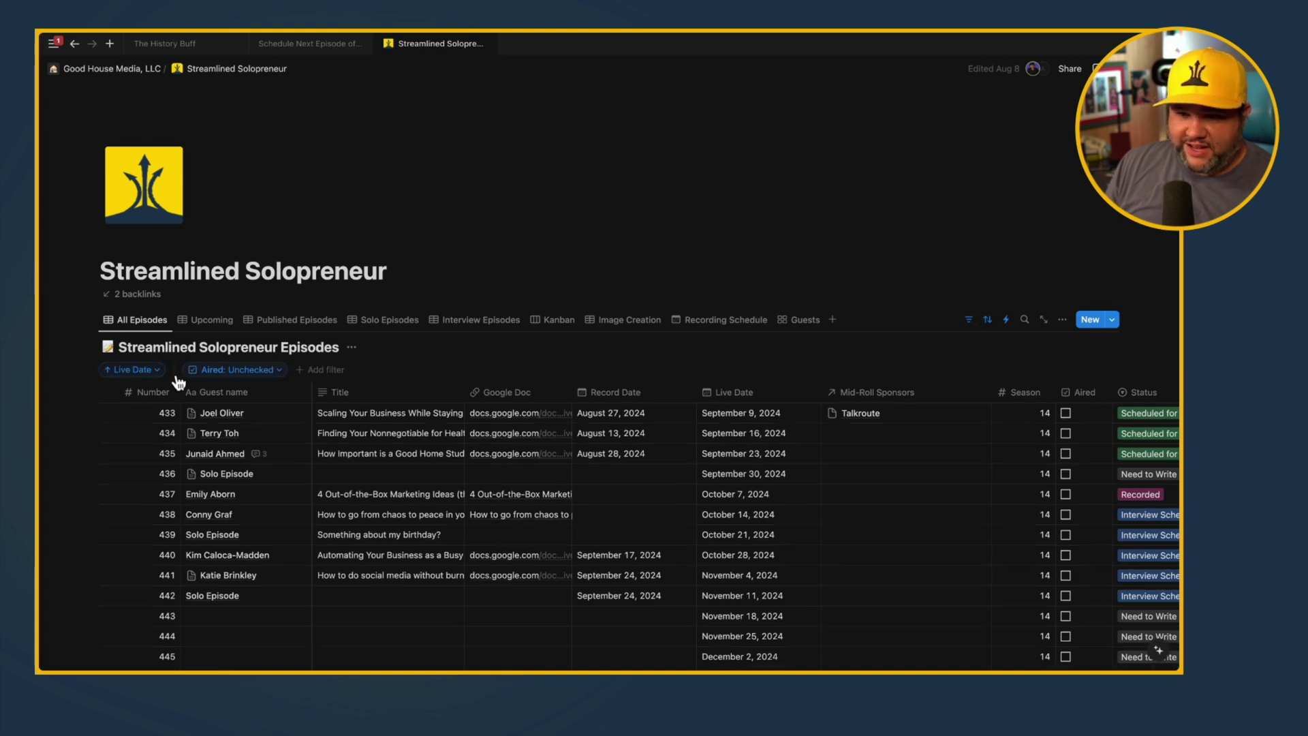
# Step: Clear the Aired filter in the All Episodes view and place the Upcoming view ahead of All Episodes
pyautogui.click(256, 371)
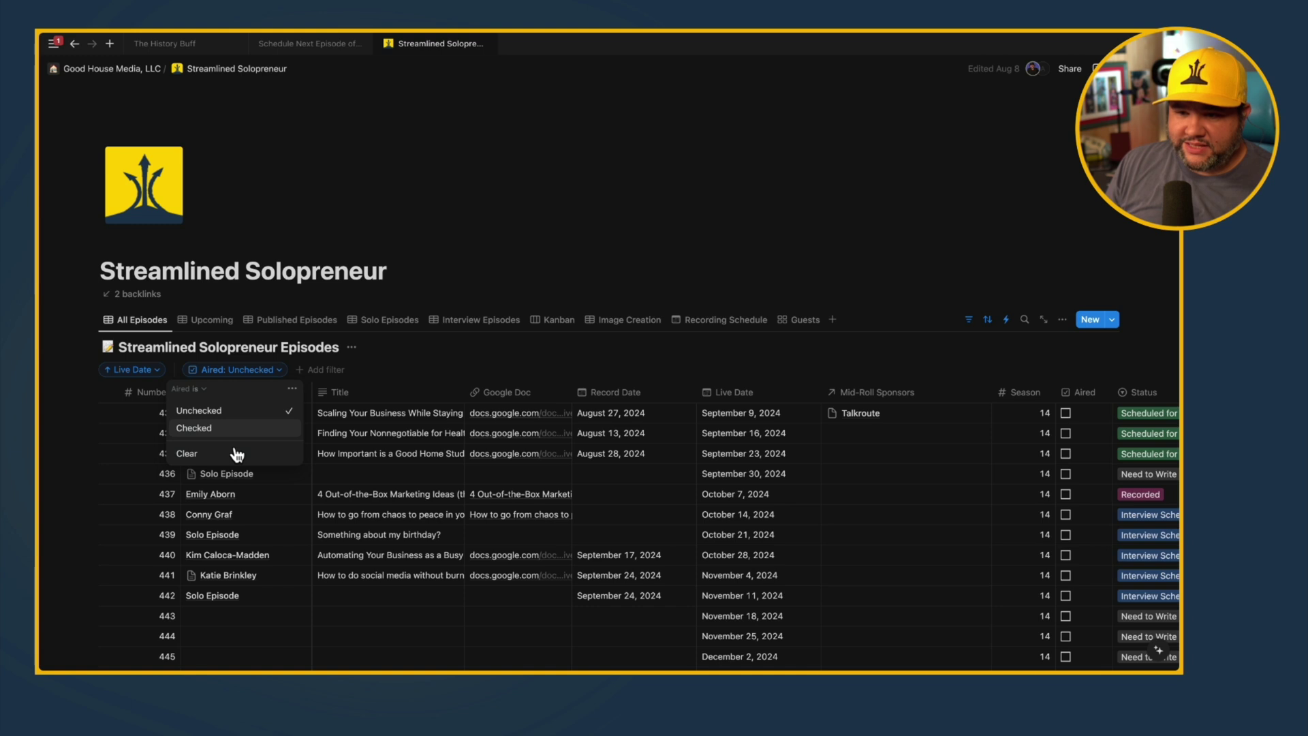
pyautogui.click(222, 459)
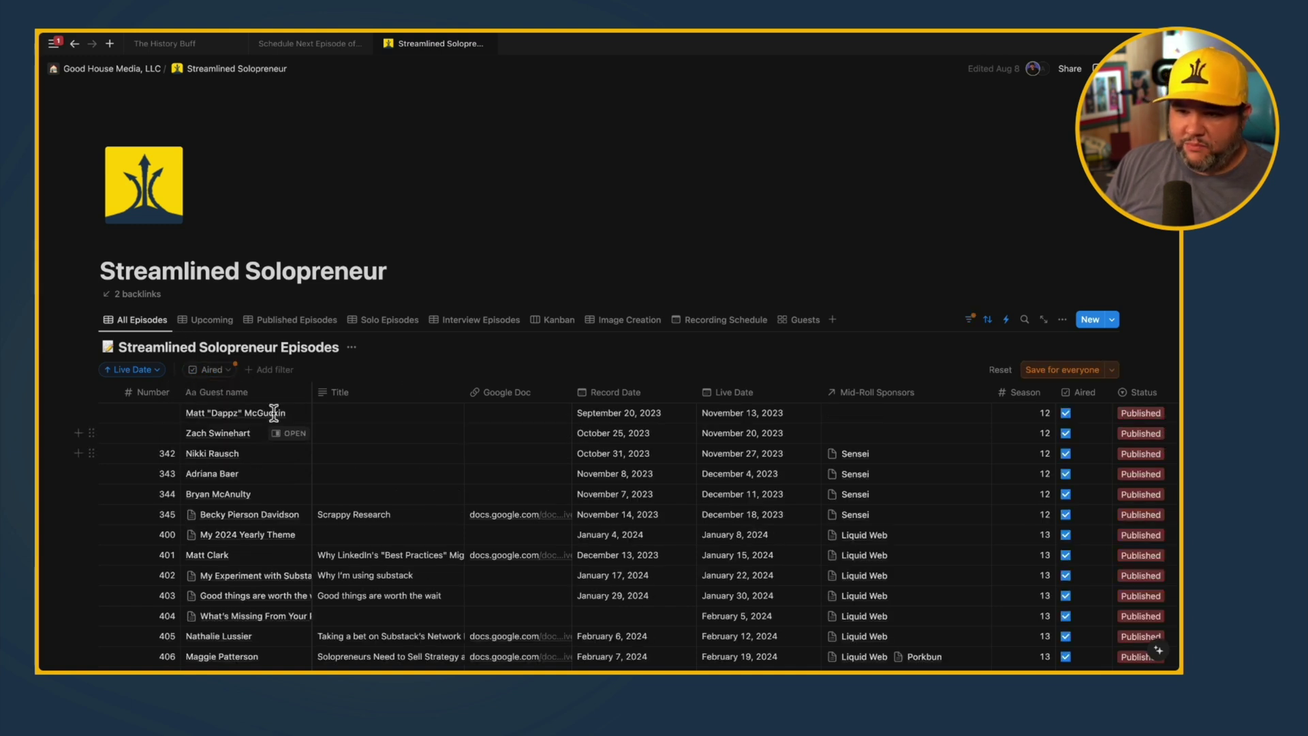
pyautogui.moveTo(208, 319); pyautogui.dragTo(148, 330)
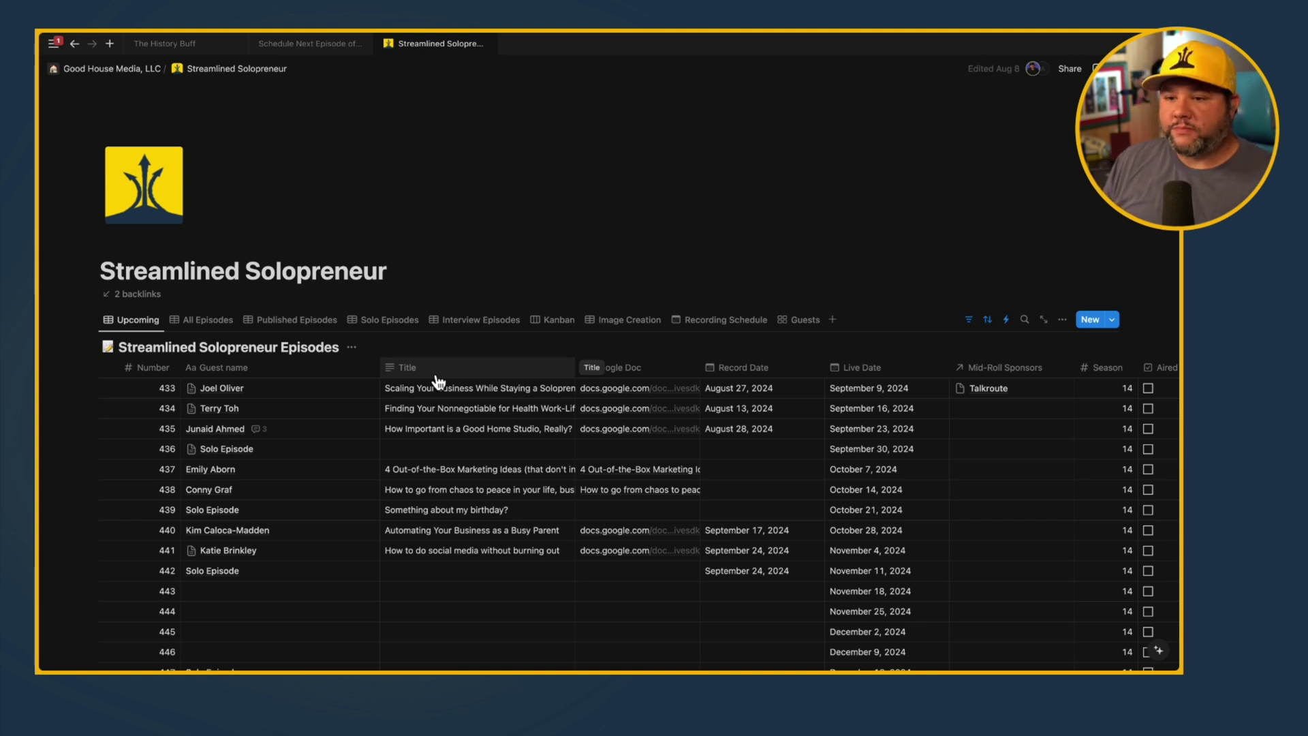
pyautogui.scroll(-3, 432, 453)
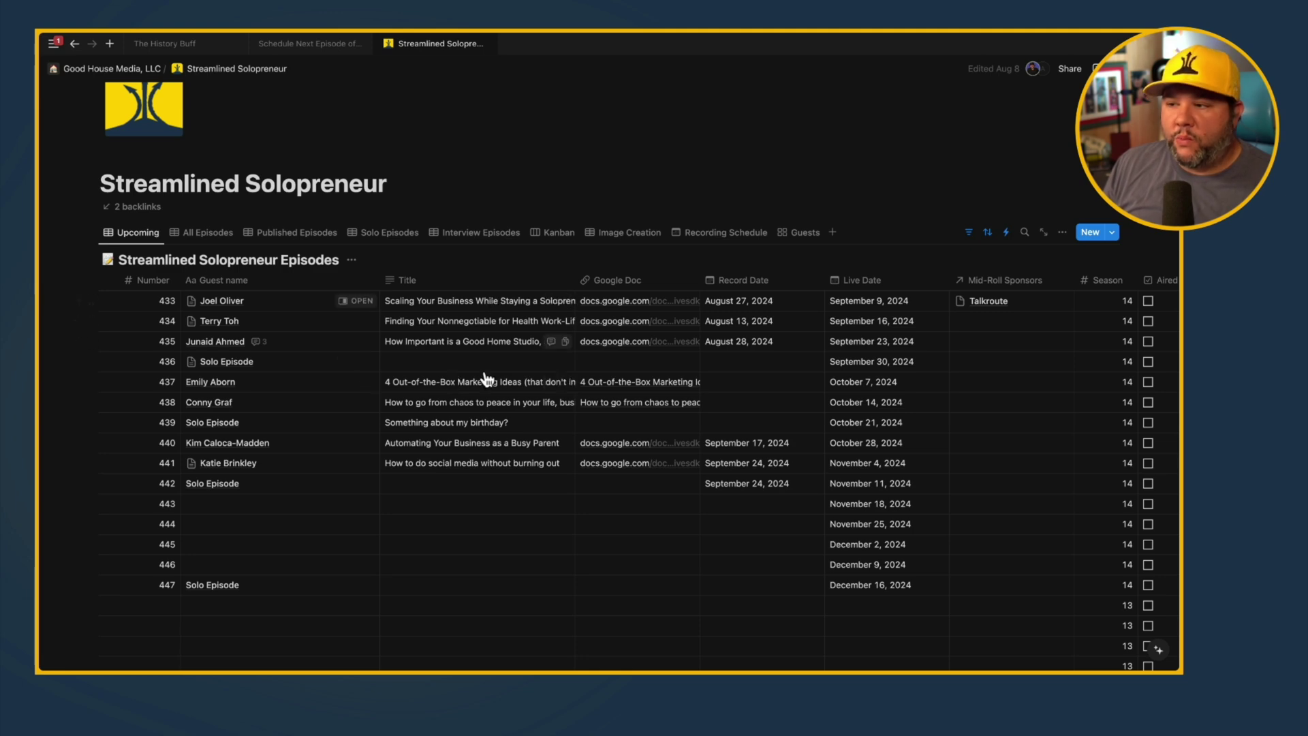
# Step: Review the Published Episodes view from start to end, plus the Solo Episodes and Interview Episodes views
pyautogui.click(270, 239)
pyautogui.scroll(-5, 327, 405)
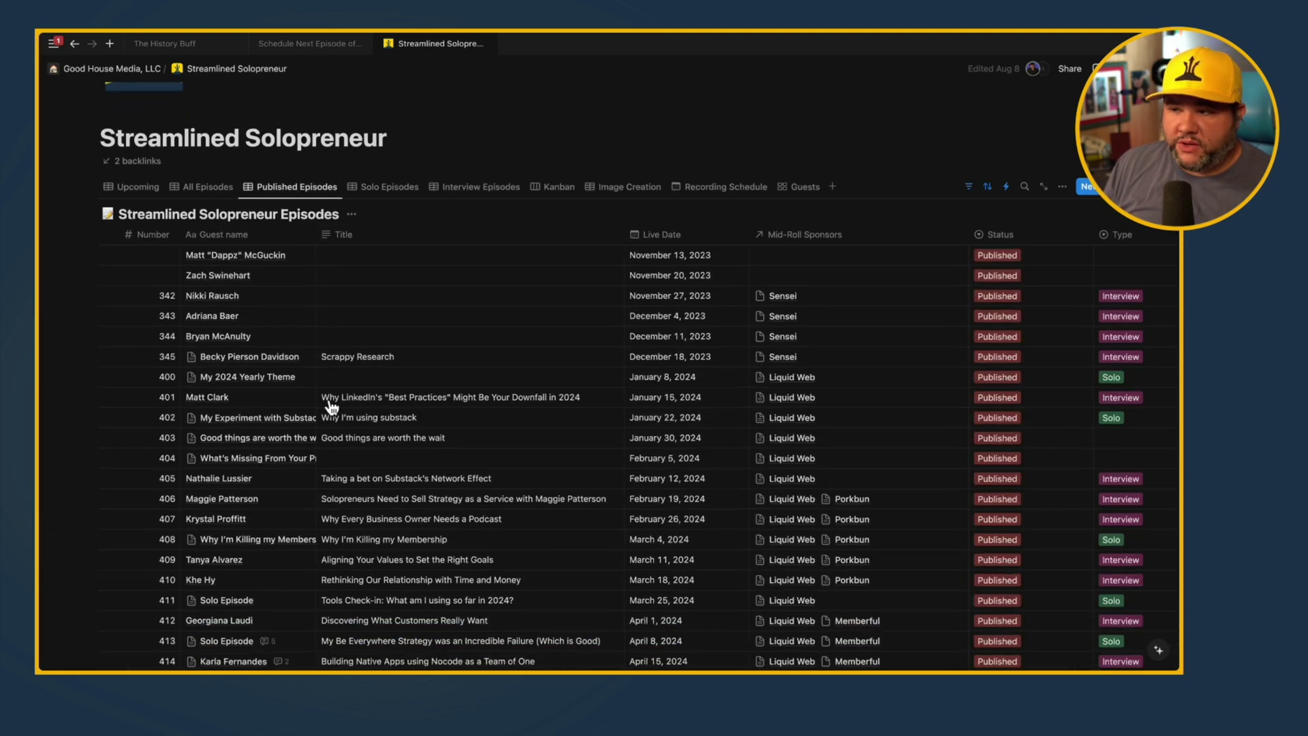
pyautogui.scroll(-5, 332, 407)
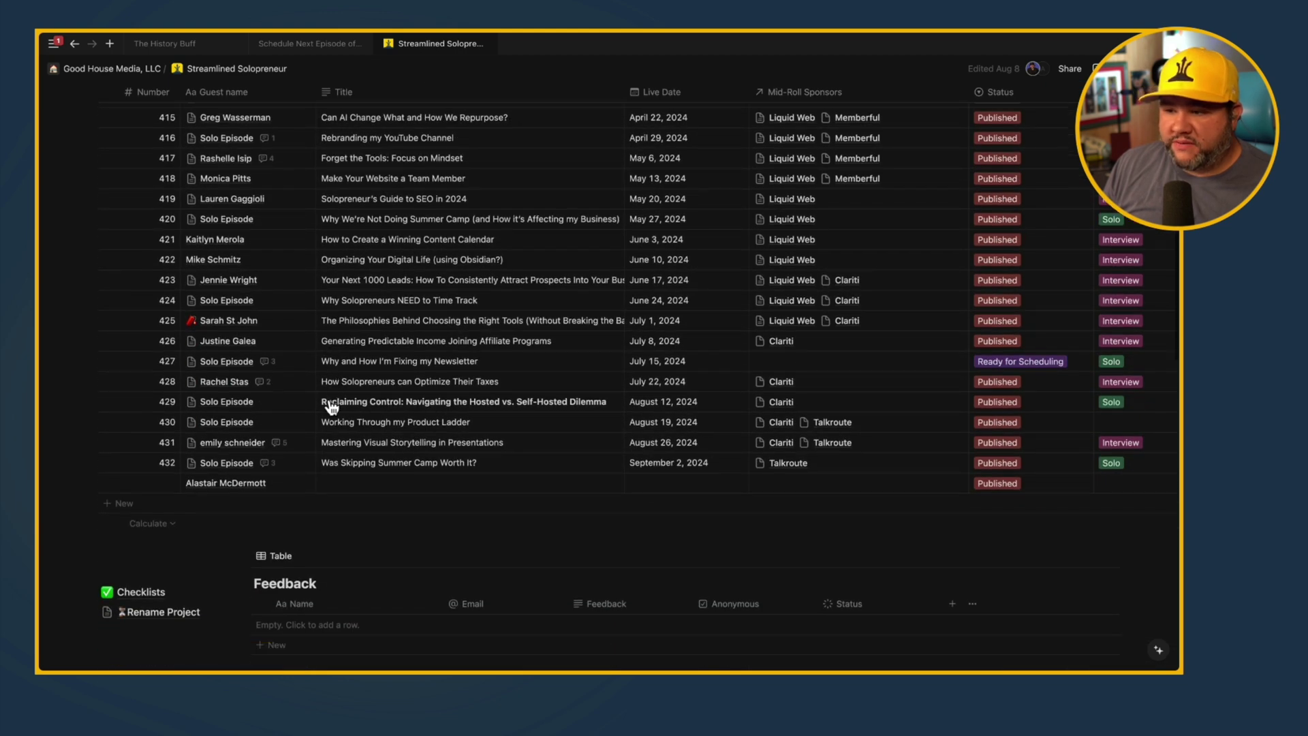
pyautogui.scroll(15, 331, 406)
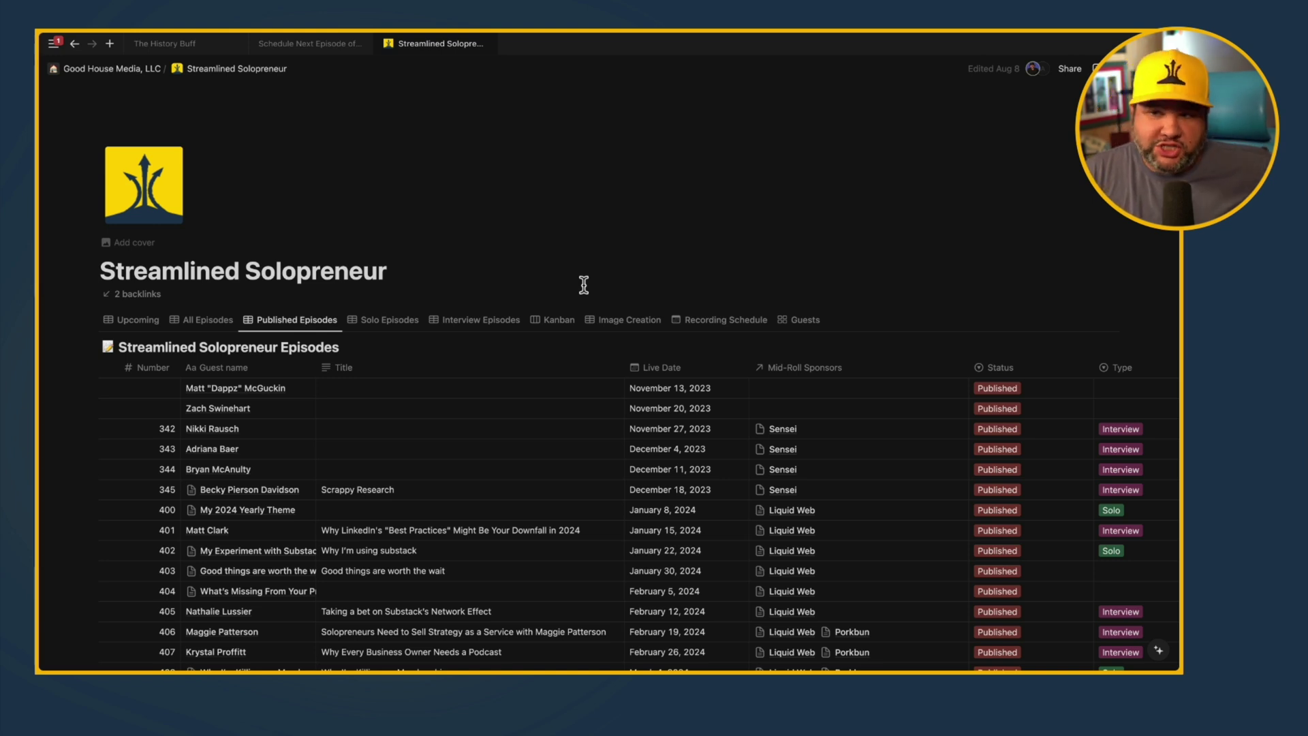
pyautogui.click(416, 322)
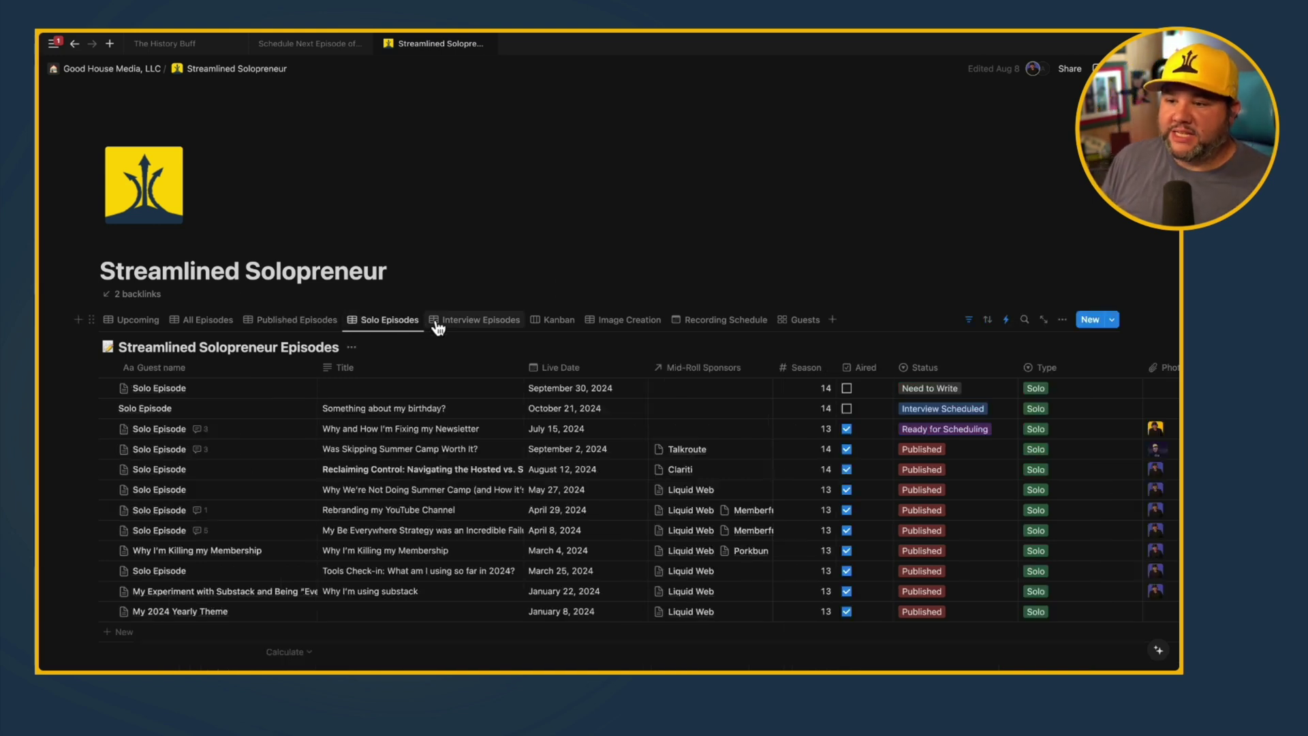
pyautogui.click(443, 326)
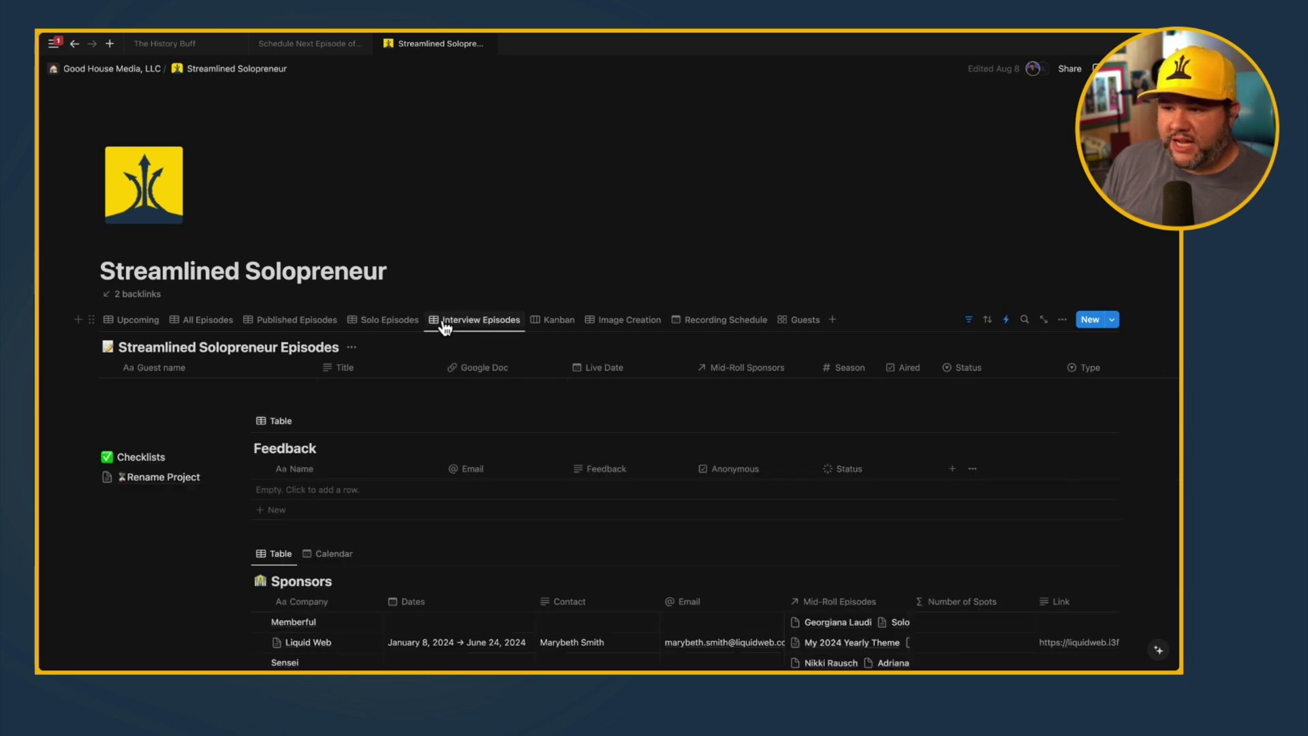
# Step: Switch the episodes database to the Kanban view and look across its status columns through Need to Write
pyautogui.click(553, 330)
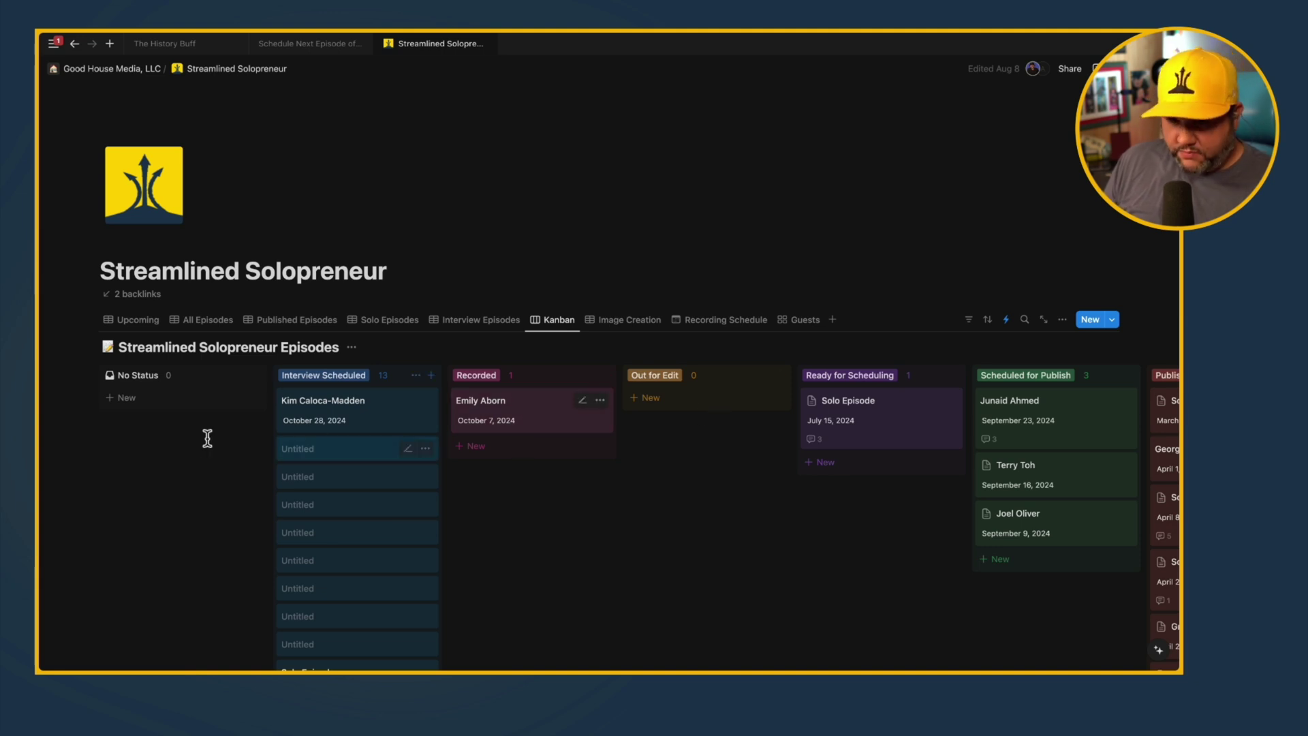
pyautogui.hscroll(1, 695, 540)
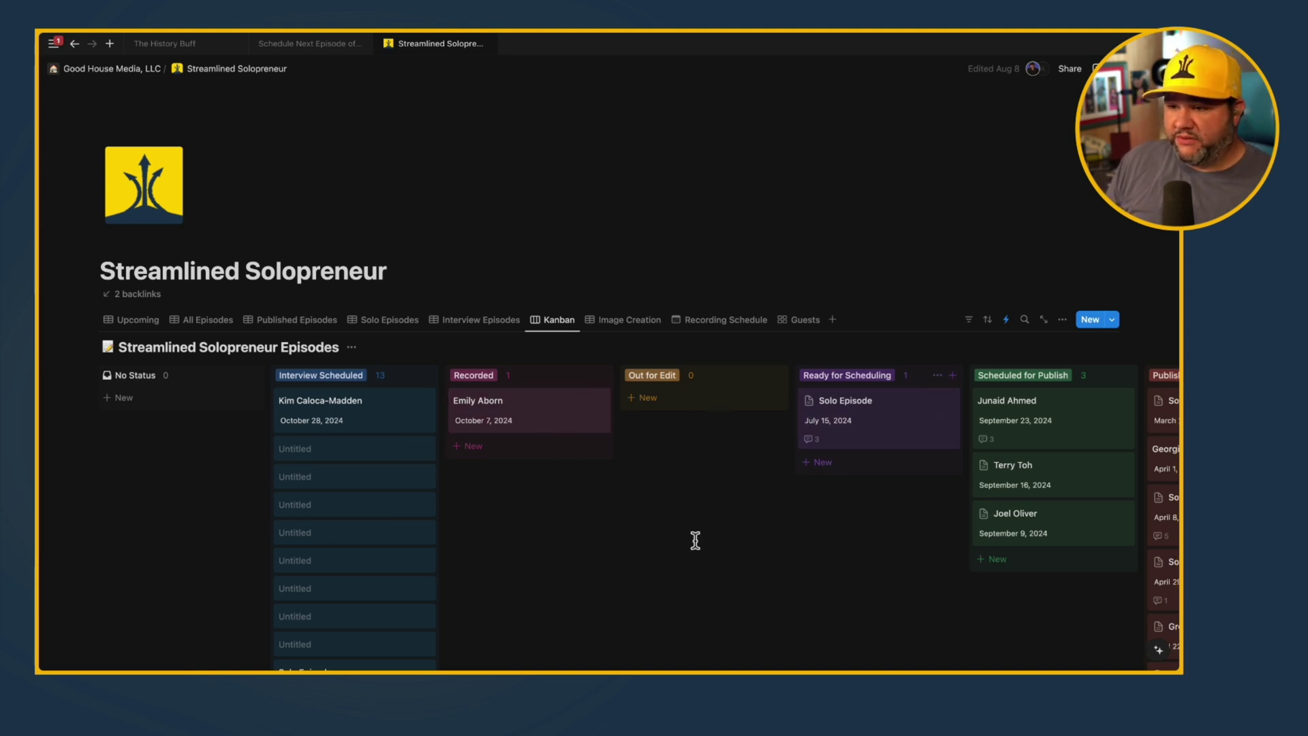
pyautogui.hscroll(3, 695, 540)
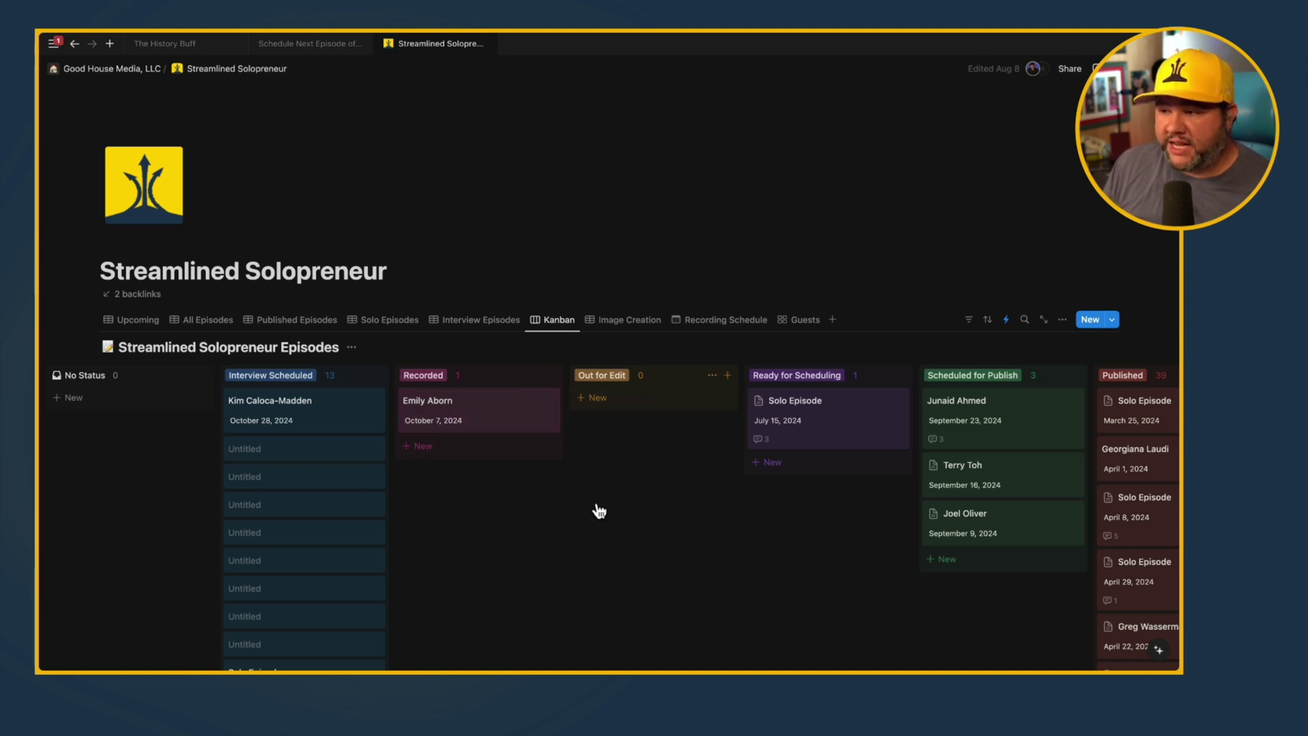
pyautogui.hscroll(5, 595, 511)
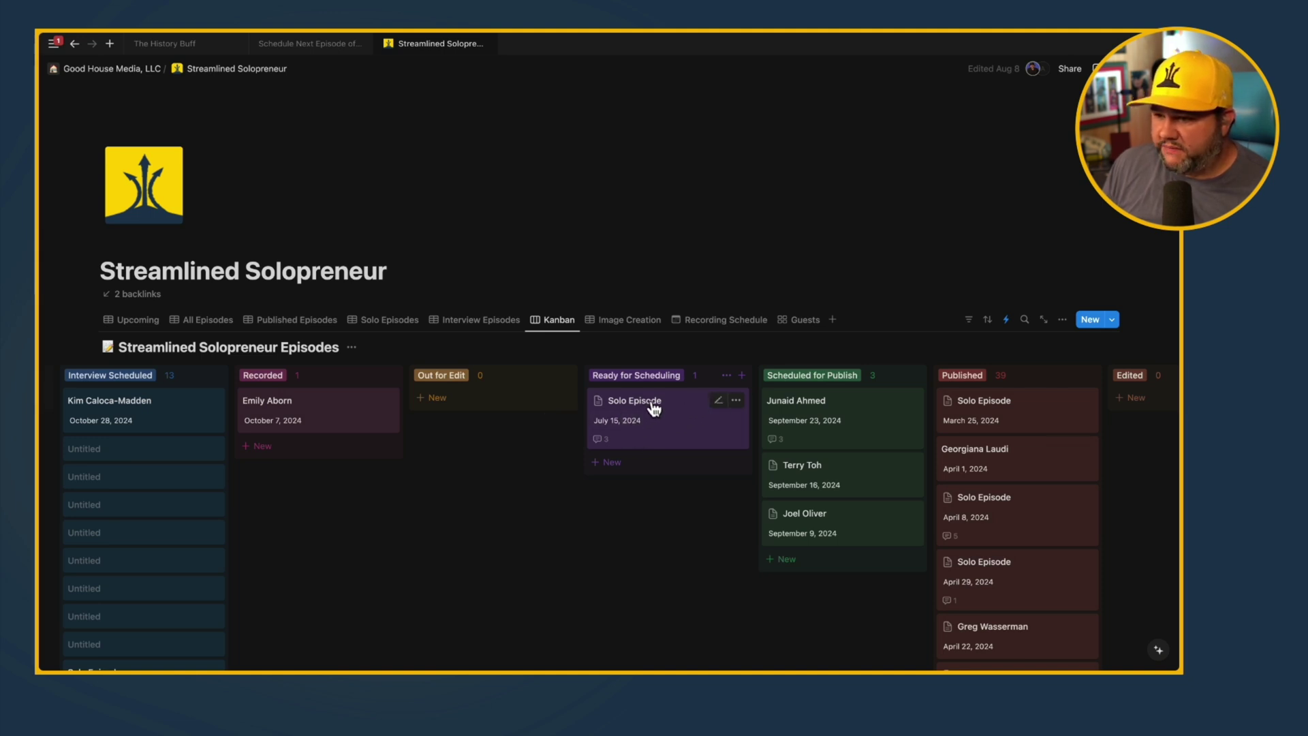
pyautogui.hscroll(3, 543, 469)
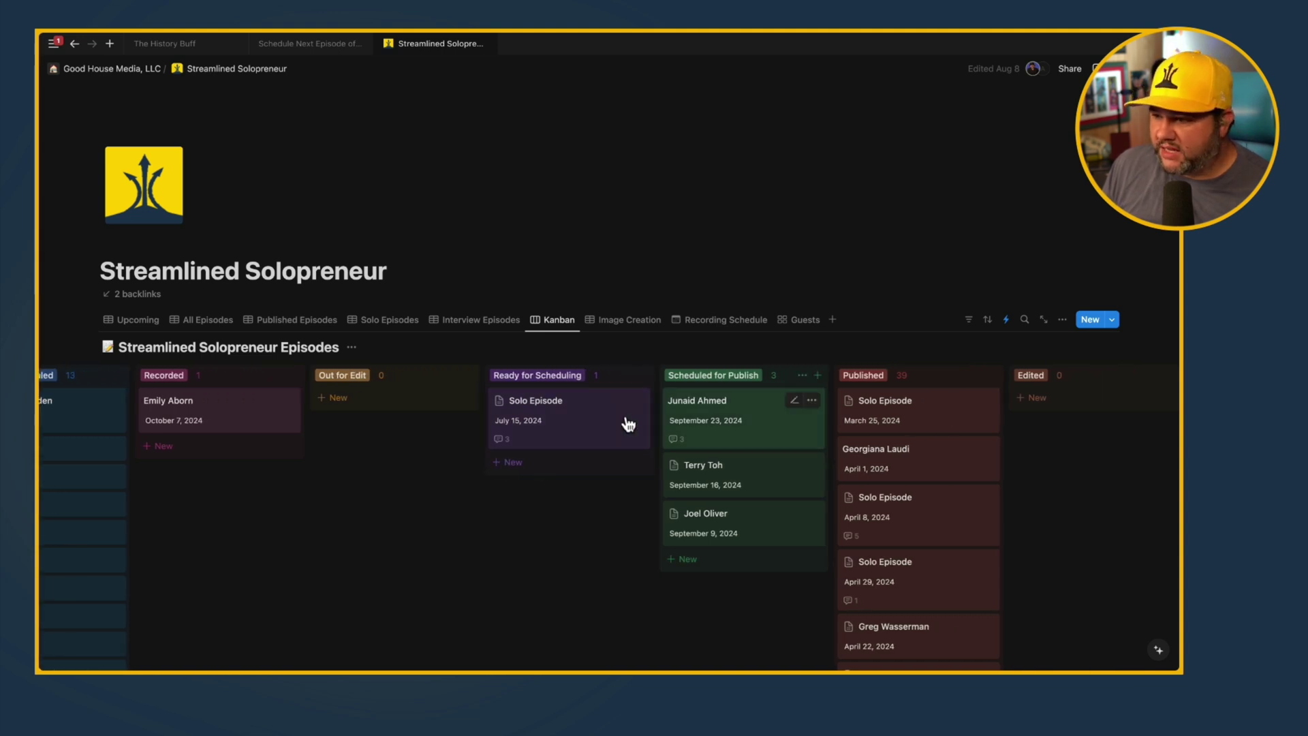
pyautogui.hscroll(3, 561, 473)
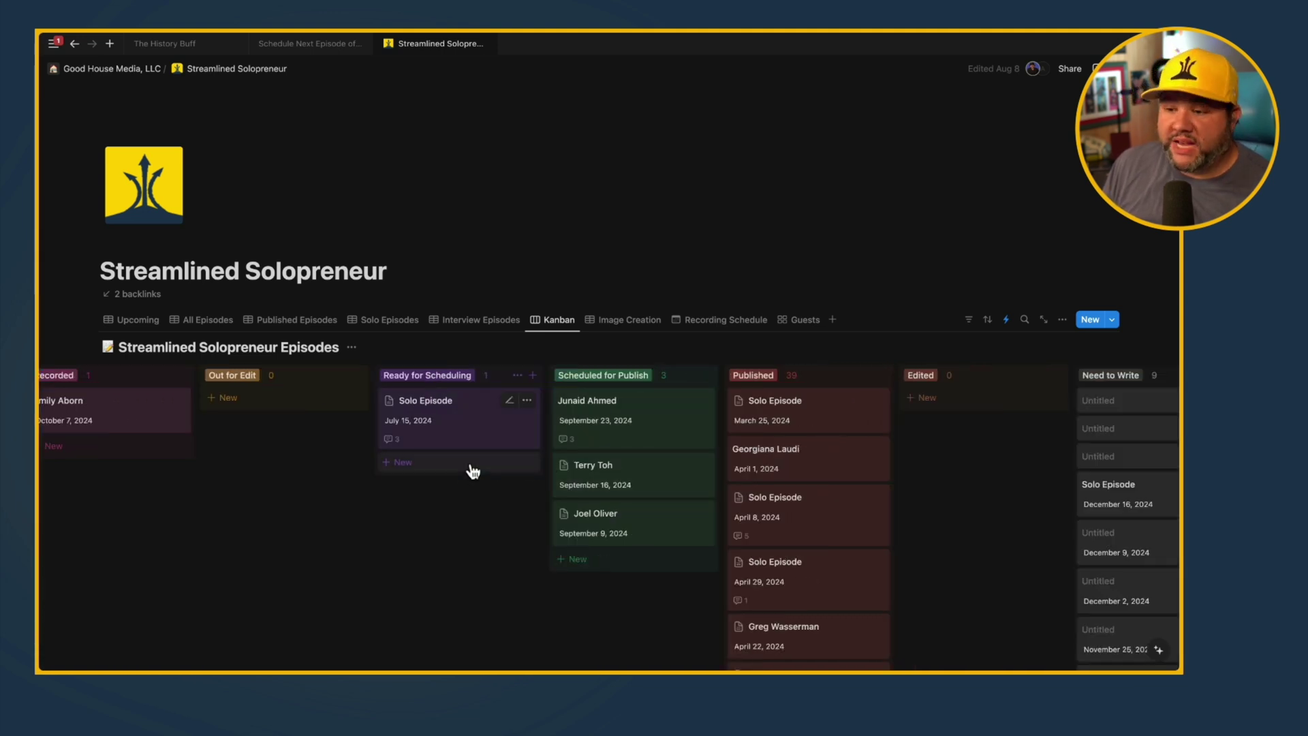
# Step: Check the properties of the Solo Episode in Ready for Scheduling and change its status to Published on the Kanban board
pyautogui.click(449, 427)
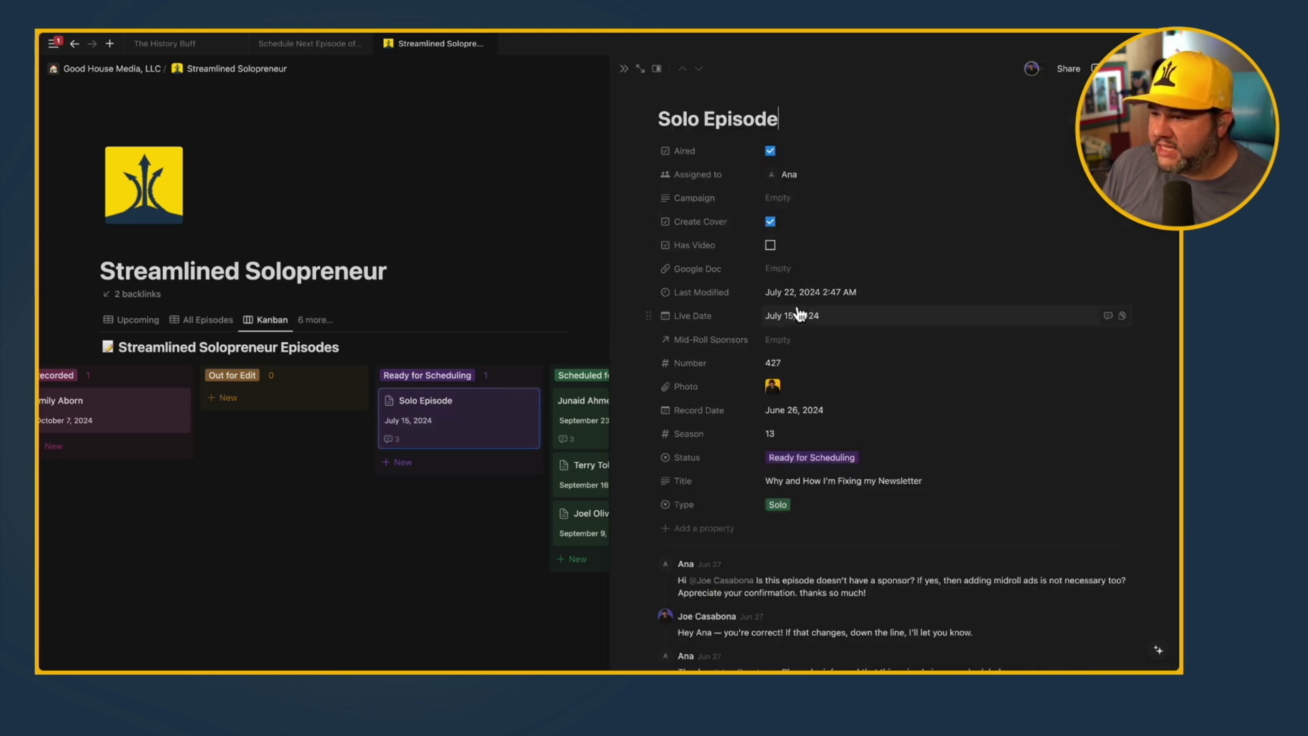
pyautogui.scroll(-1, 866, 491)
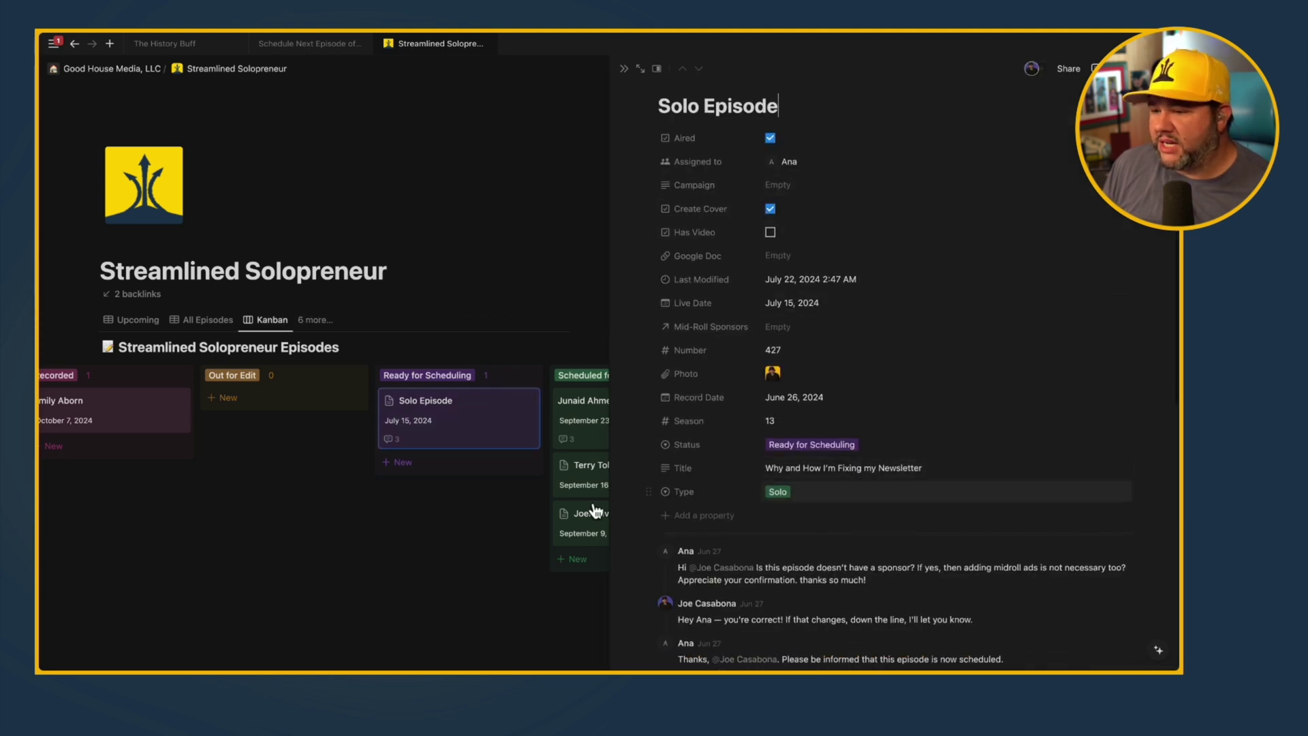
pyautogui.click(470, 542)
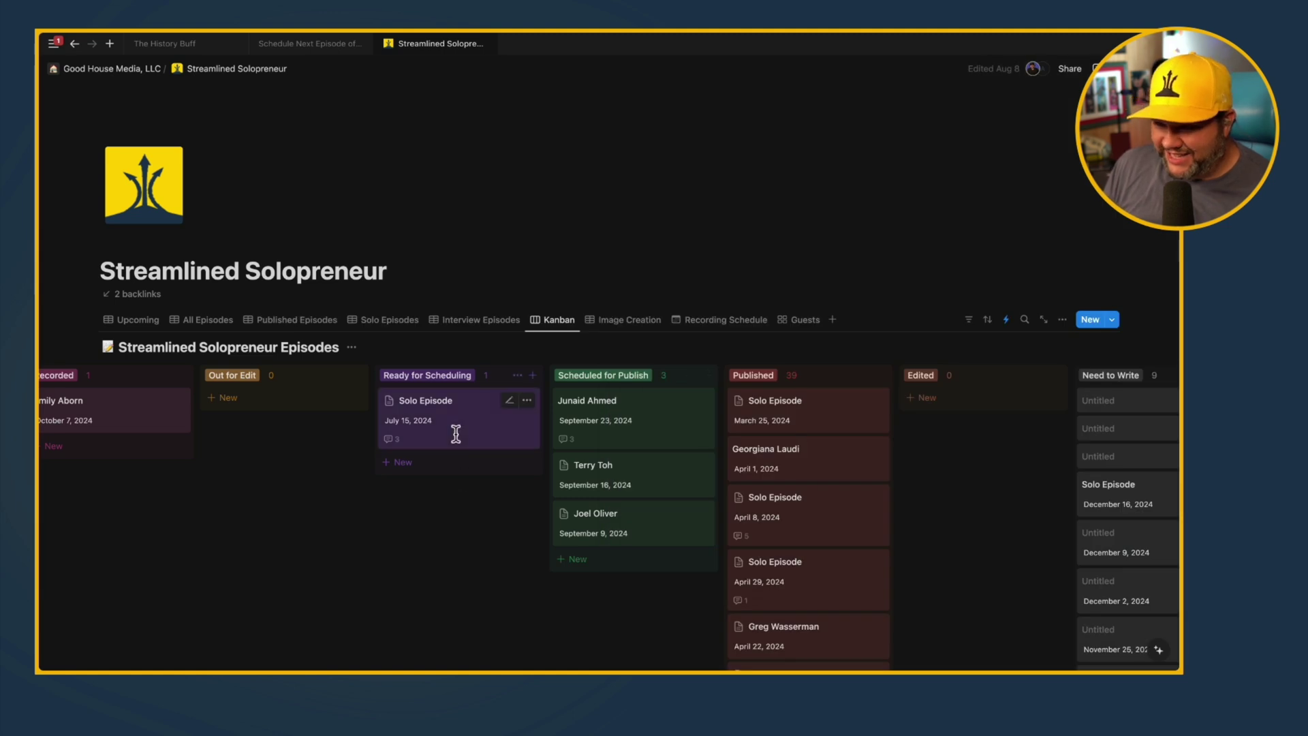
pyautogui.moveTo(491, 429); pyautogui.dragTo(870, 440)
pyautogui.hscroll(1, 481, 604)
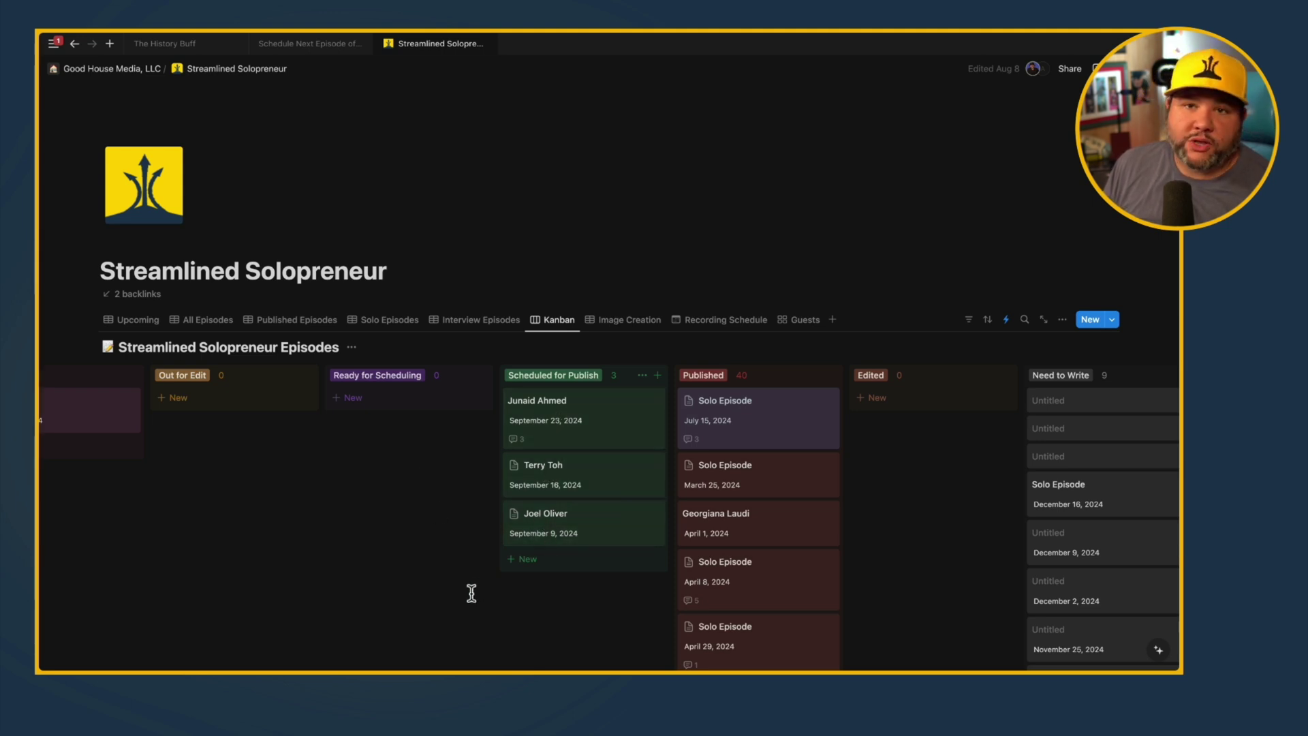
# Step: Look back and forth across the Kanban board's status columns and switch to the Image Creation view
pyautogui.hscroll(-5, 408, 559)
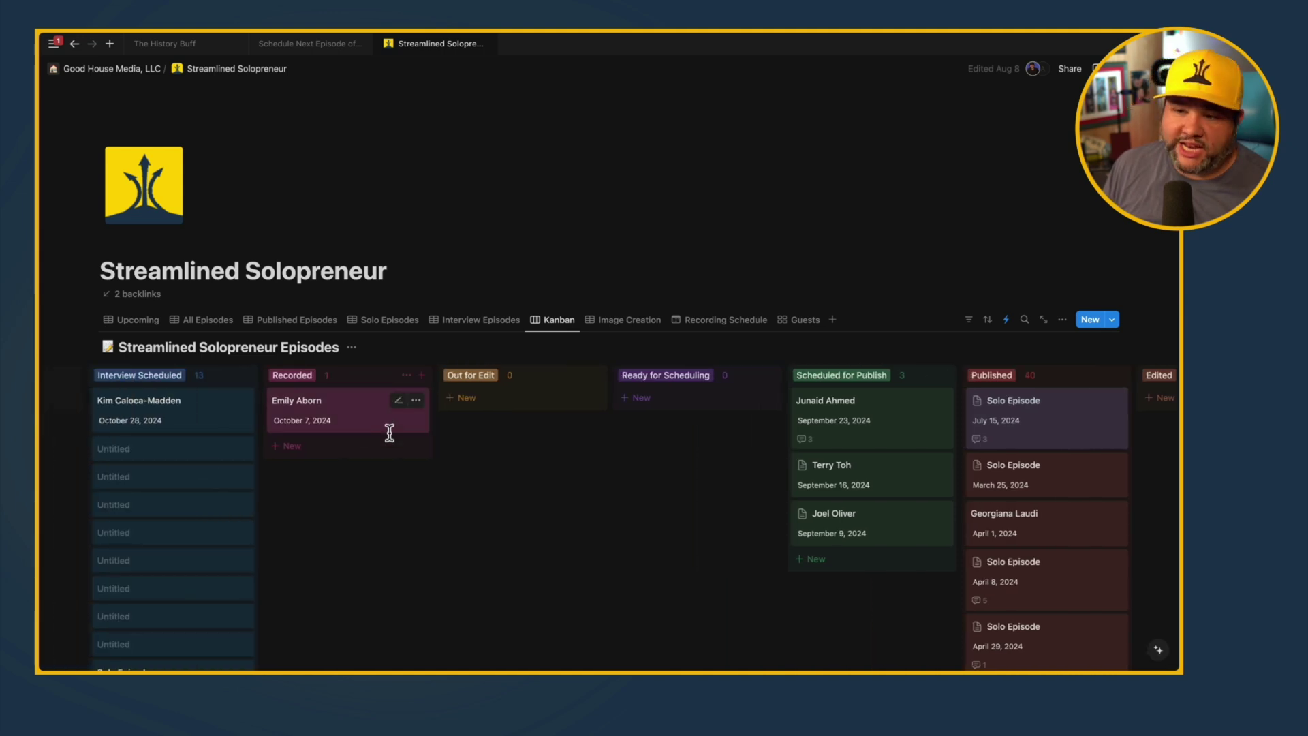
pyautogui.hscroll(-2, 473, 537)
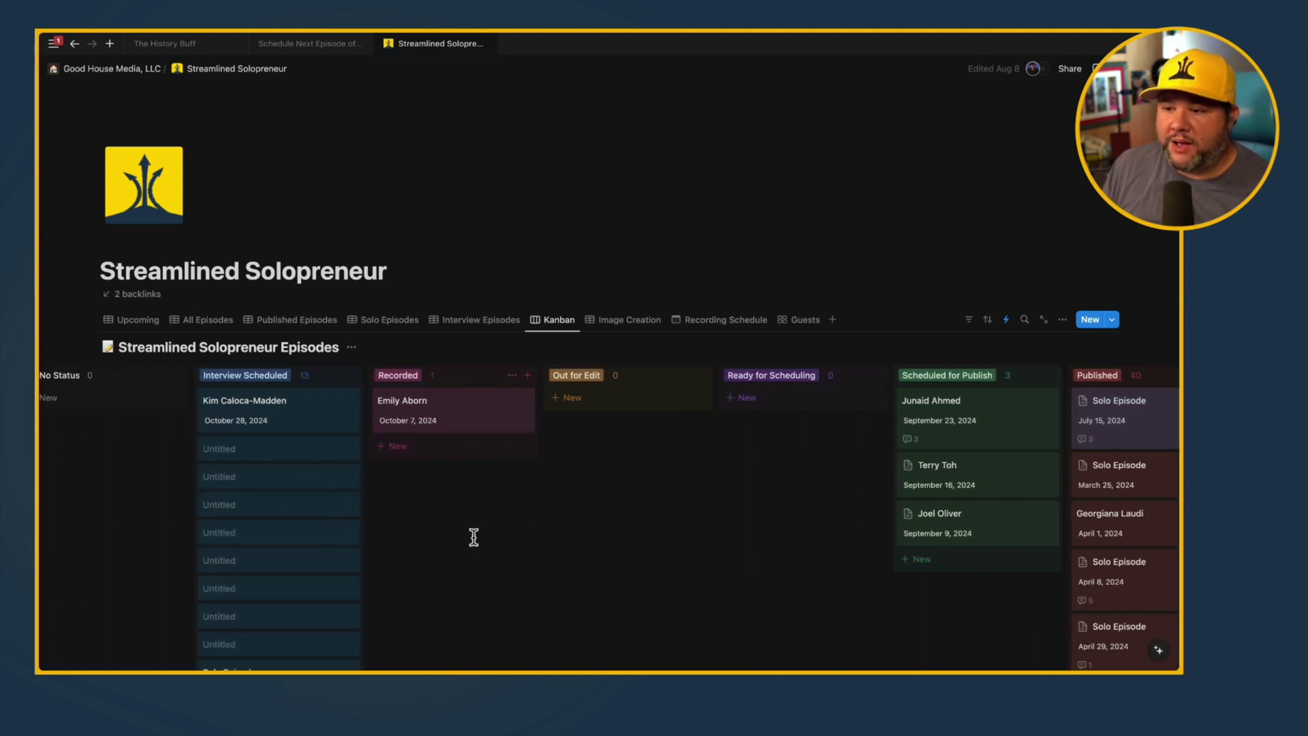
pyautogui.hscroll(4, 586, 521)
pyautogui.hscroll(4, 591, 520)
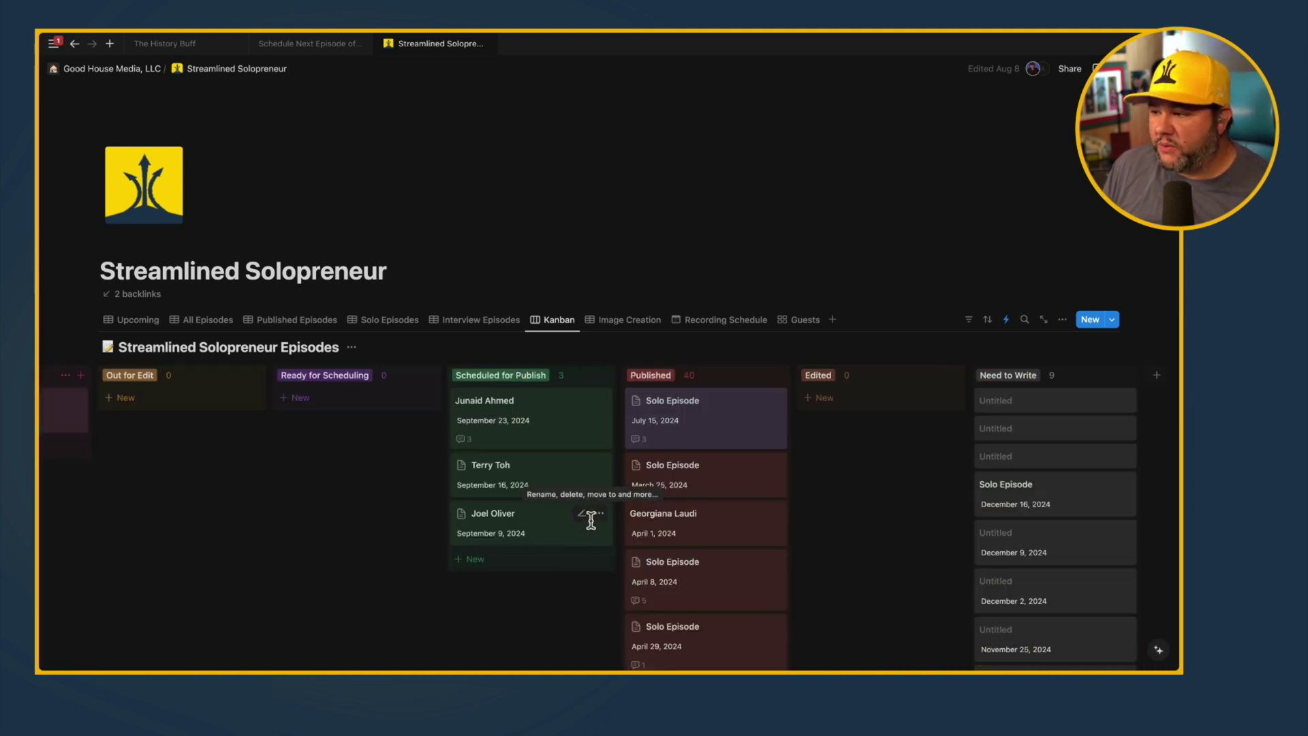
pyautogui.hscroll(-5, 591, 524)
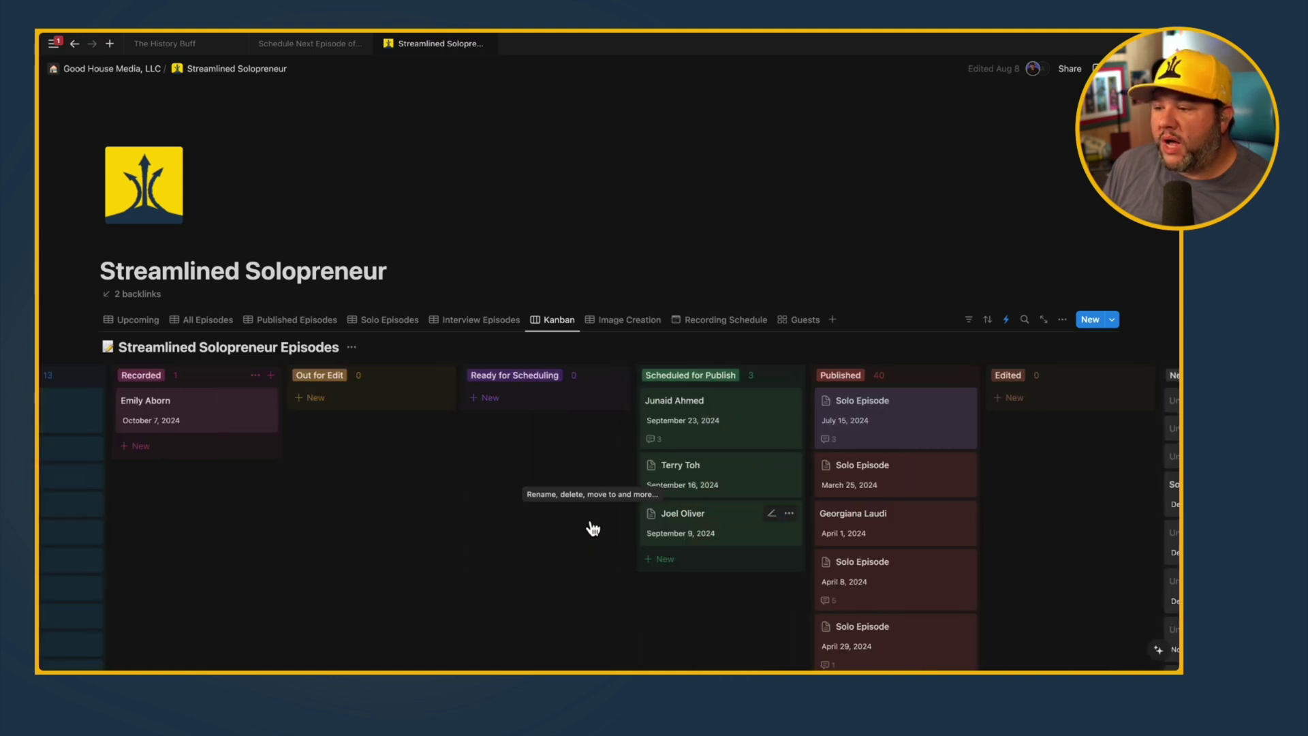
pyautogui.hscroll(1, 591, 520)
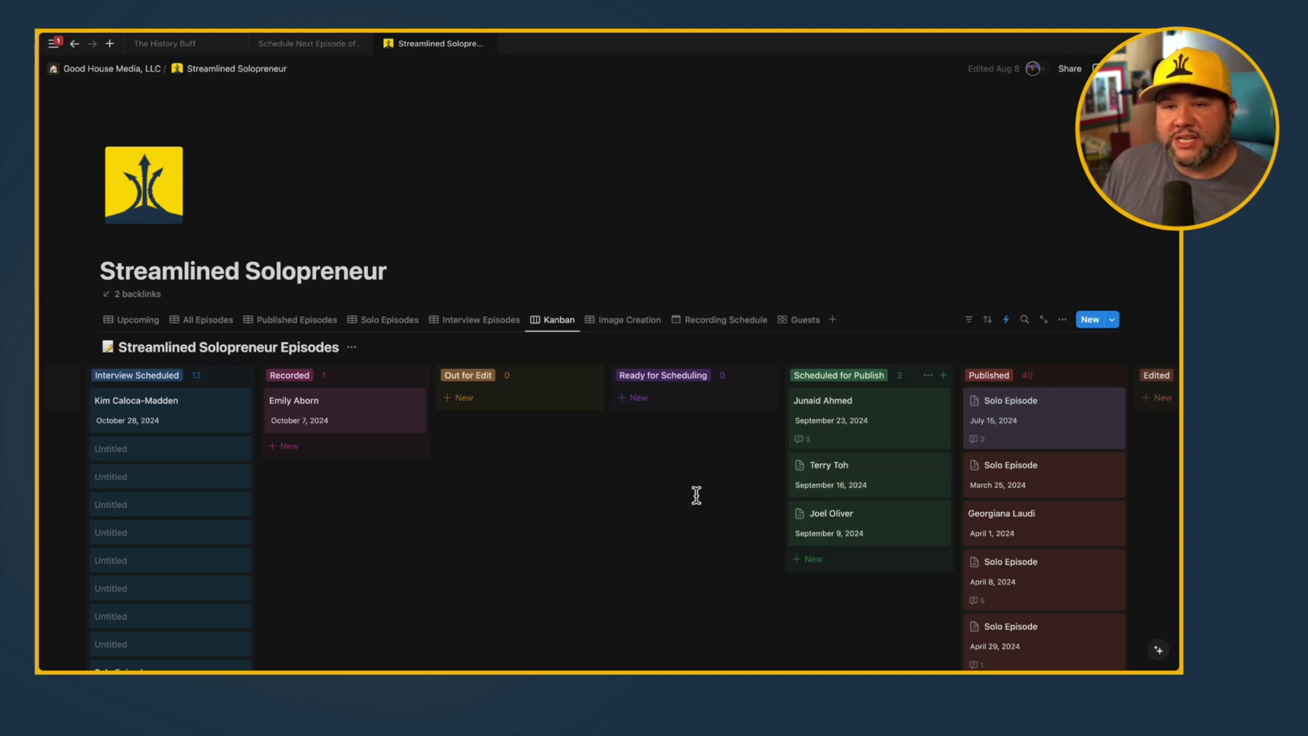
pyautogui.click(625, 326)
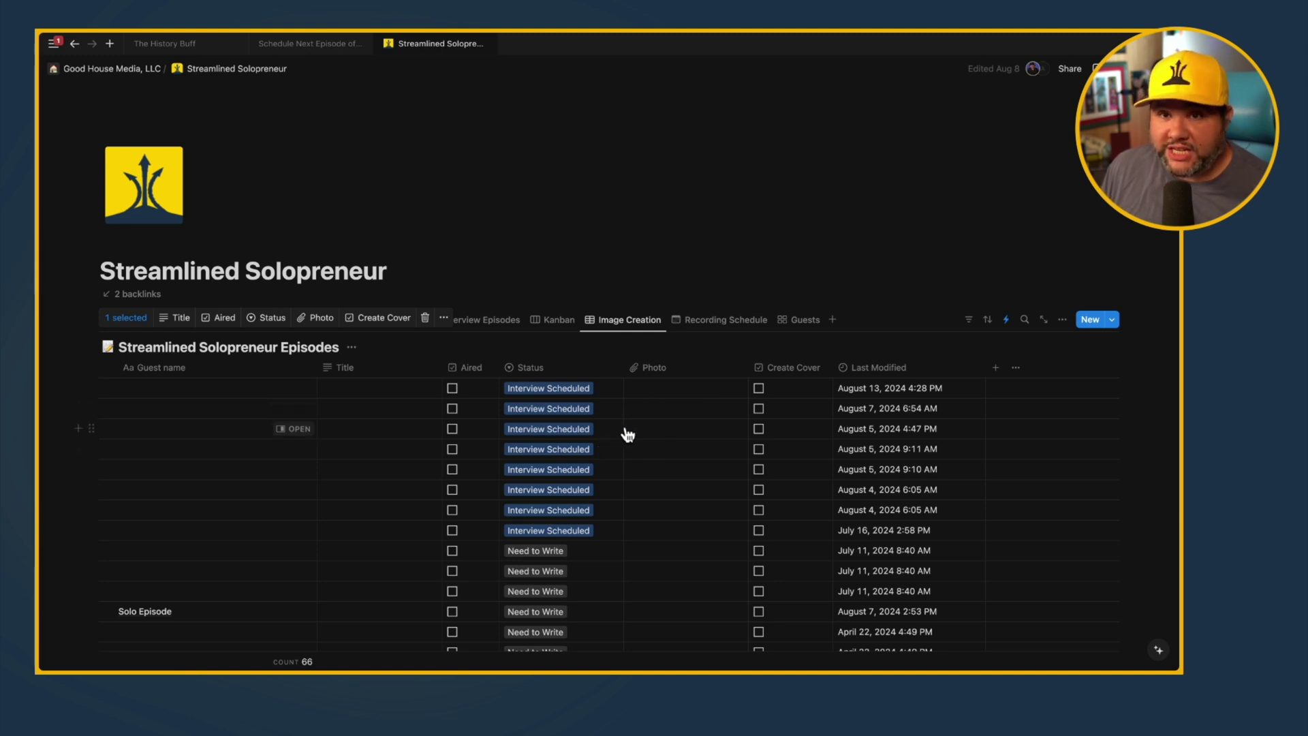
# Step: Show the Recording Schedule calendar and reschedule the Solo Episode to September 10, 2024
pyautogui.click(725, 323)
pyautogui.scroll(-3, 640, 479)
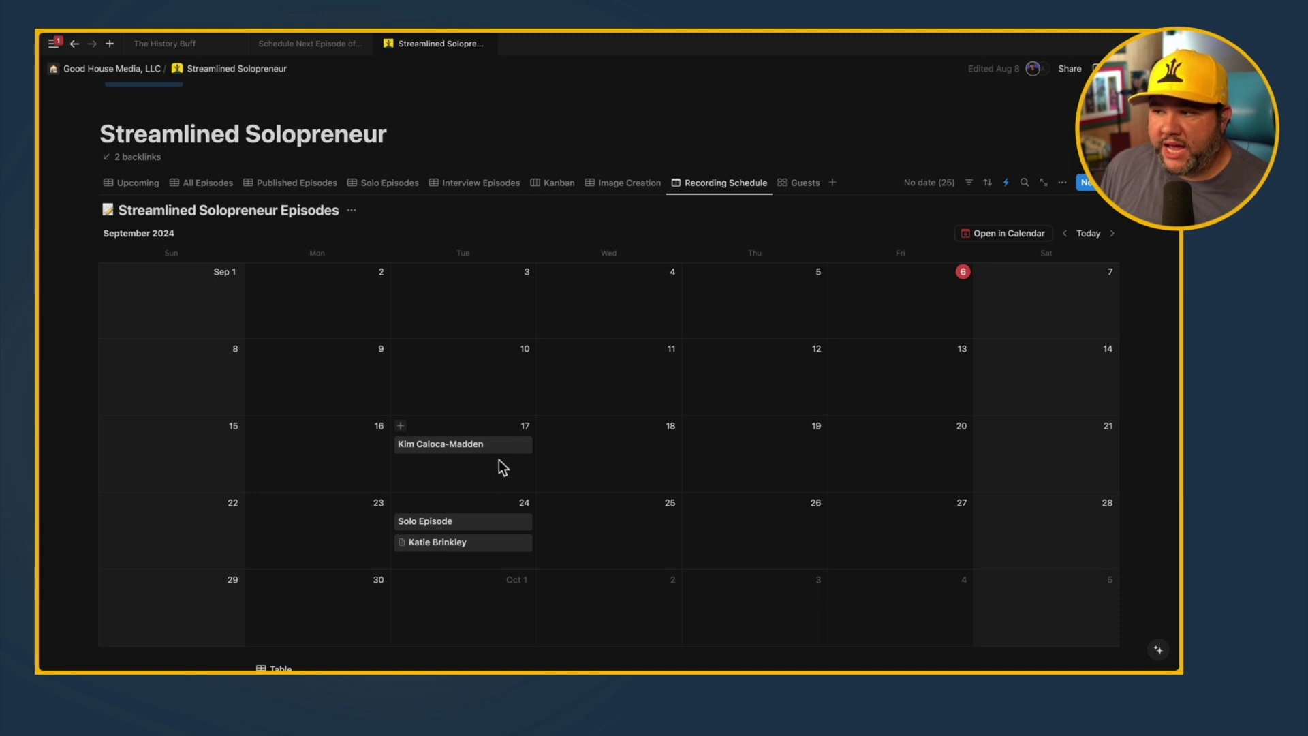
pyautogui.scroll(1, 499, 459)
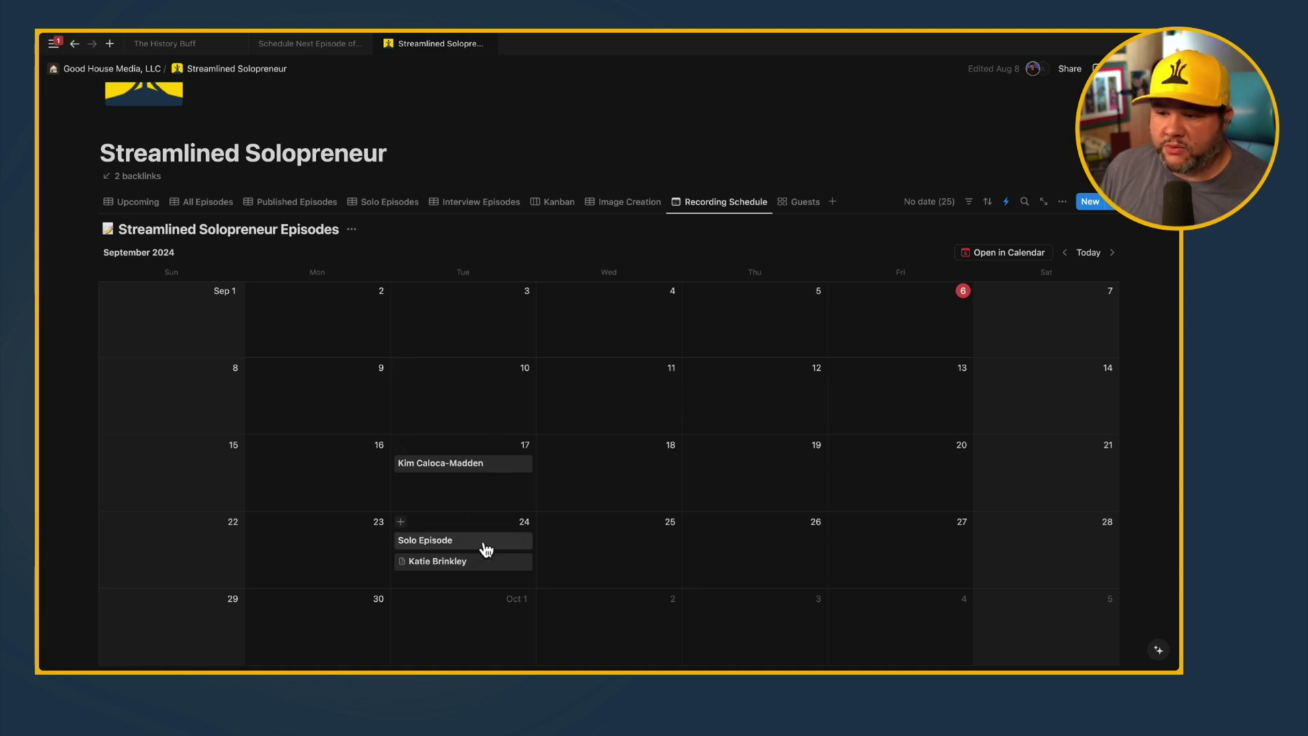
pyautogui.moveTo(479, 543); pyautogui.dragTo(485, 409)
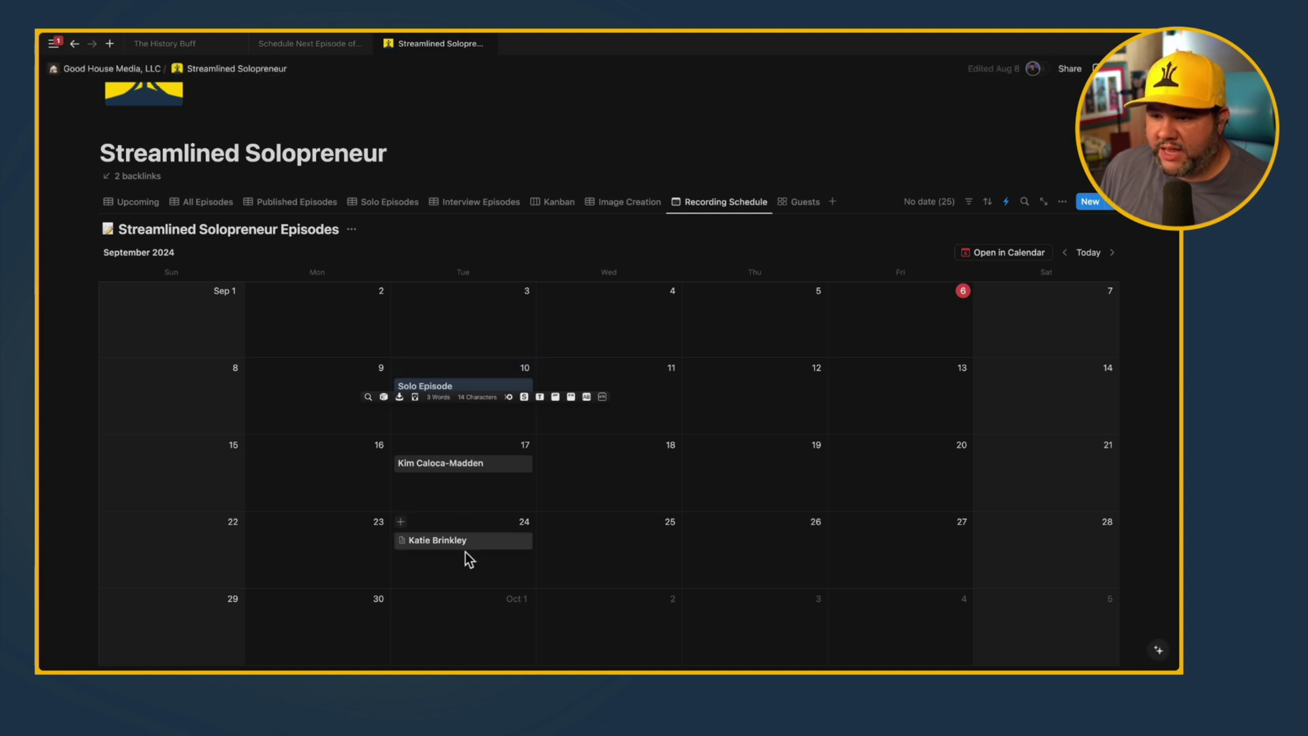
# Step: Switch to the Guests gallery view and look through its episode cards and guest photos, returning to the page start
pyautogui.scroll(1, 460, 545)
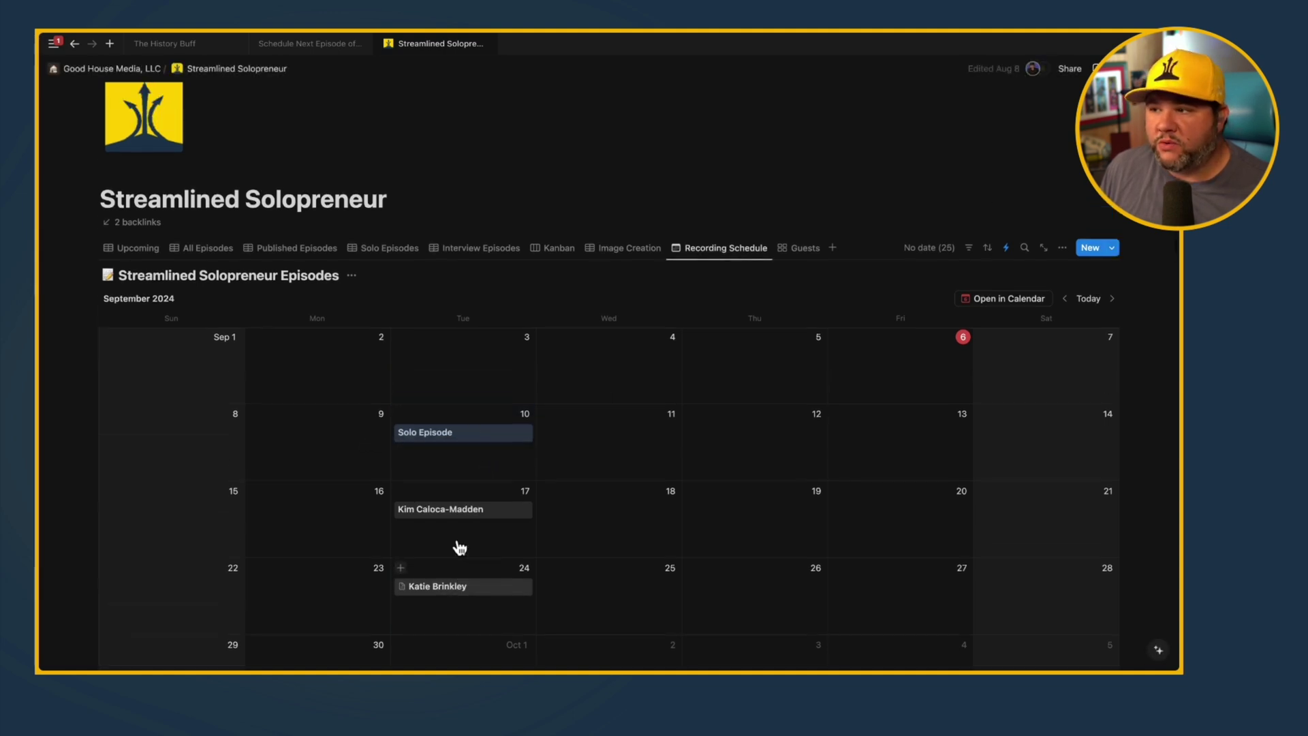
pyautogui.click(801, 252)
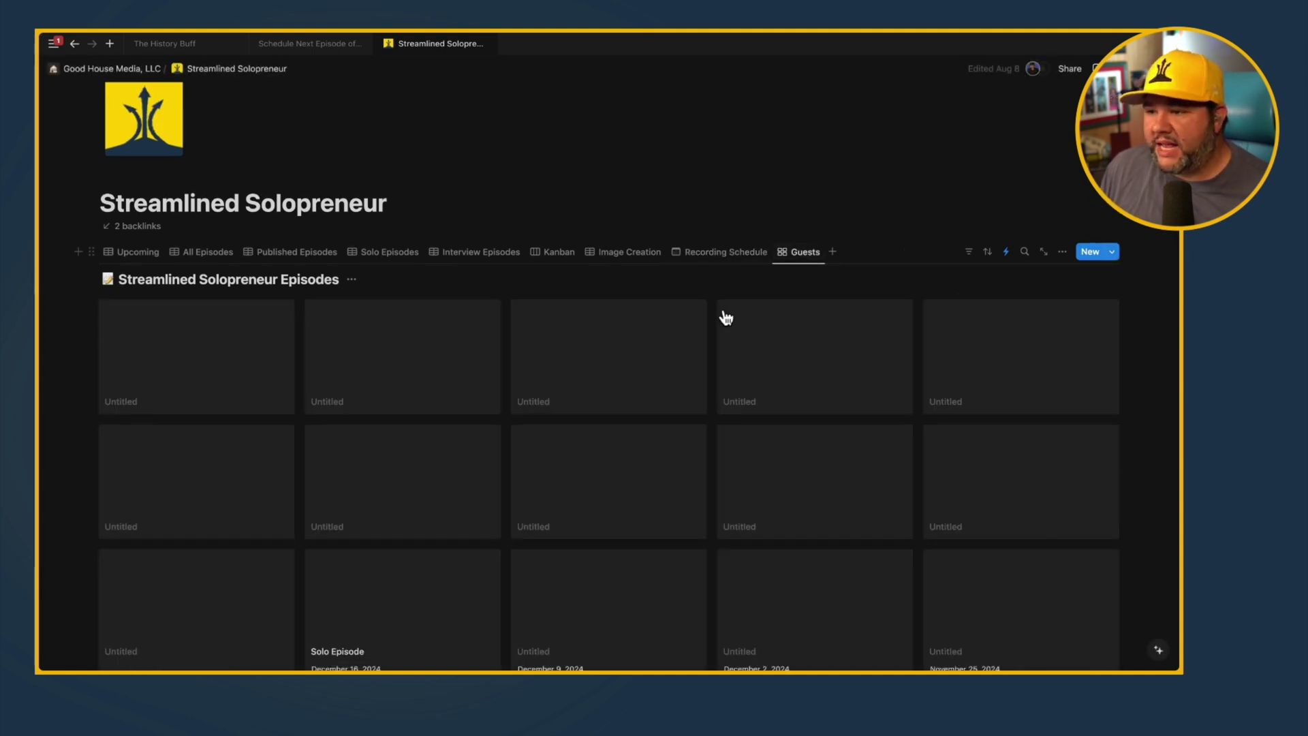
pyautogui.scroll(-1, 687, 376)
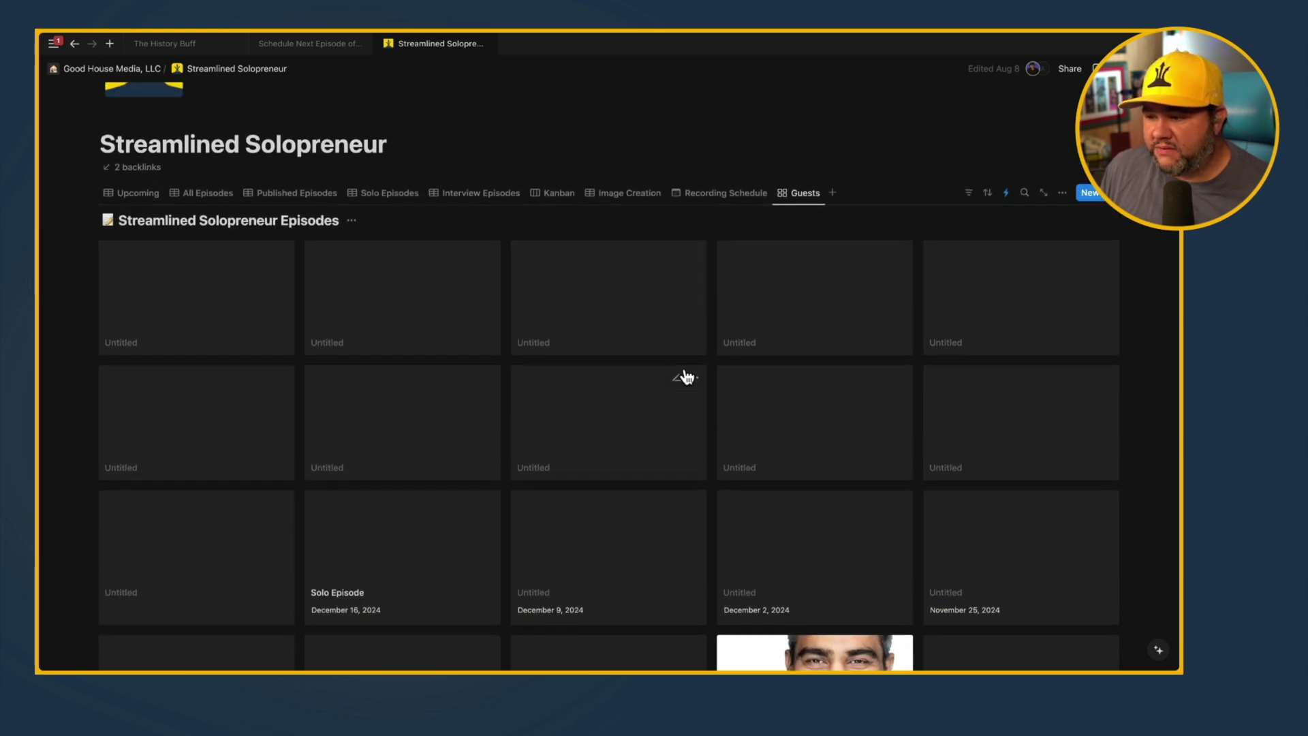
pyautogui.scroll(-7, 686, 377)
pyautogui.scroll(-5, 687, 377)
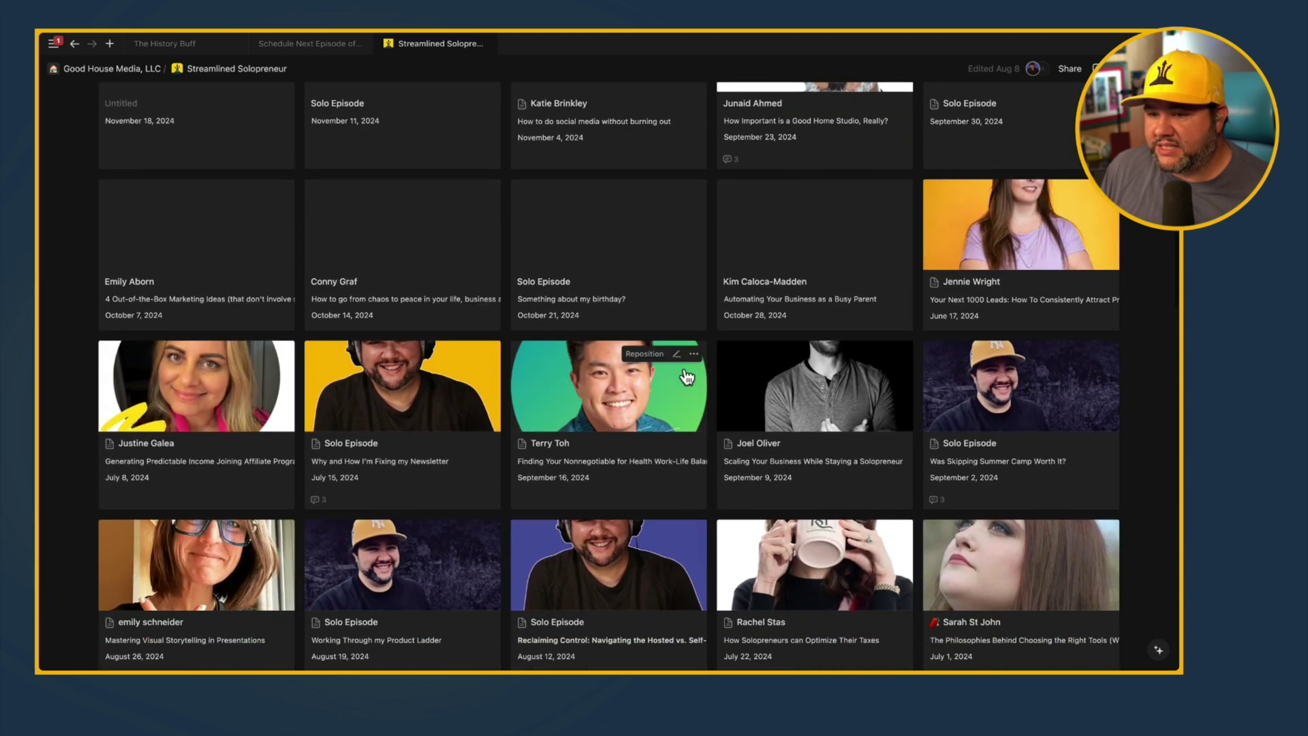
pyautogui.scroll(-3, 687, 377)
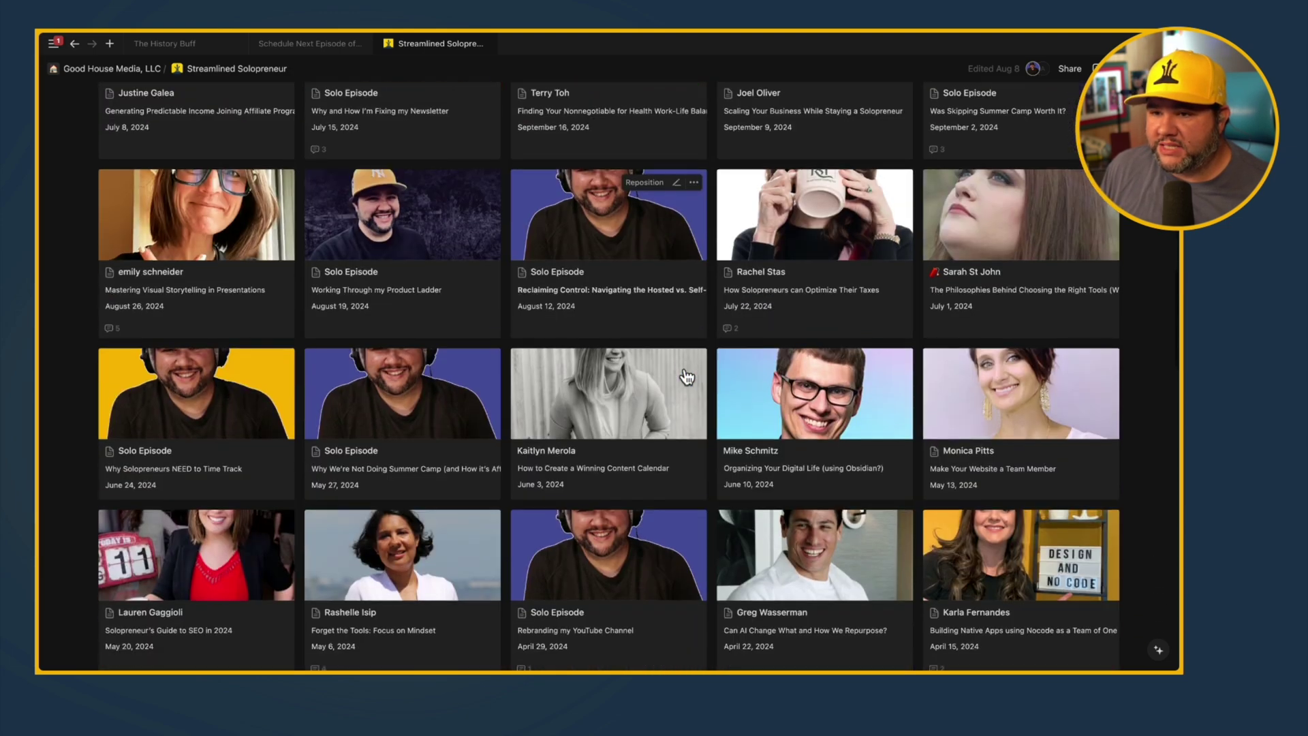
pyautogui.scroll(-5, 687, 377)
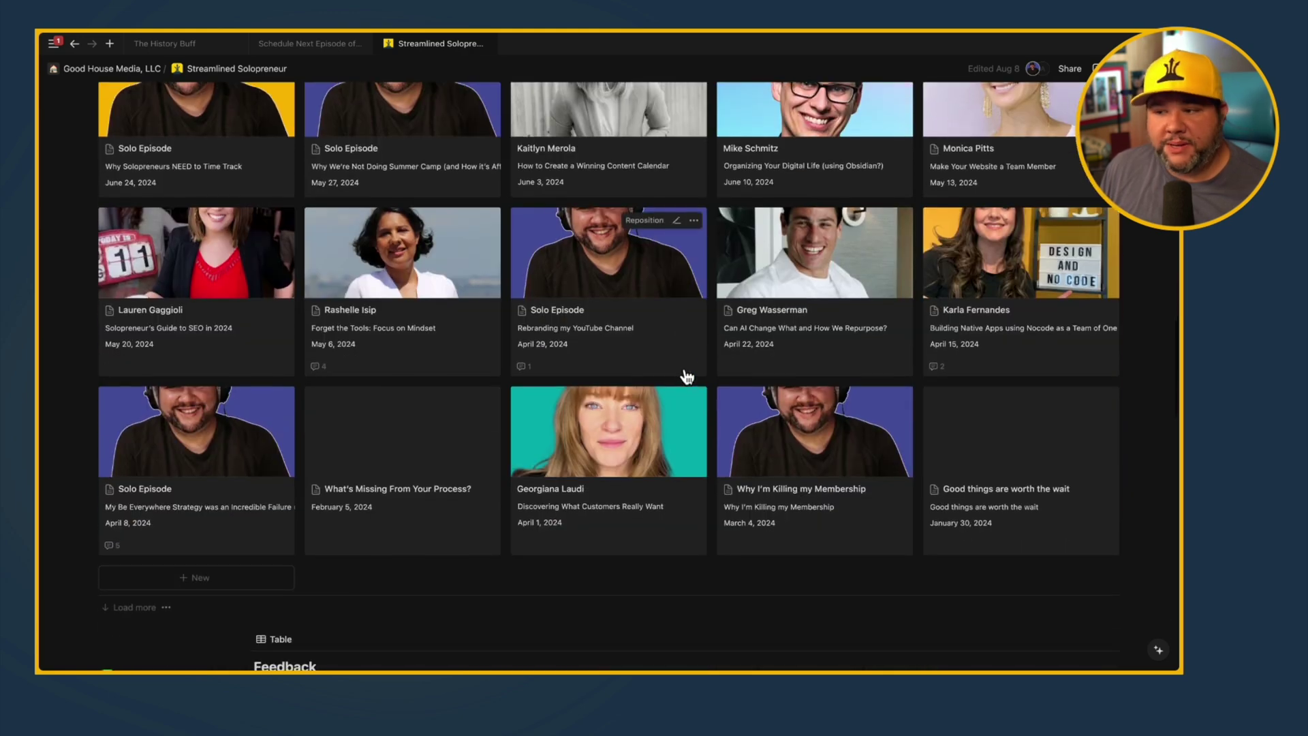
pyautogui.scroll(5, 687, 377)
pyautogui.scroll(10, 687, 377)
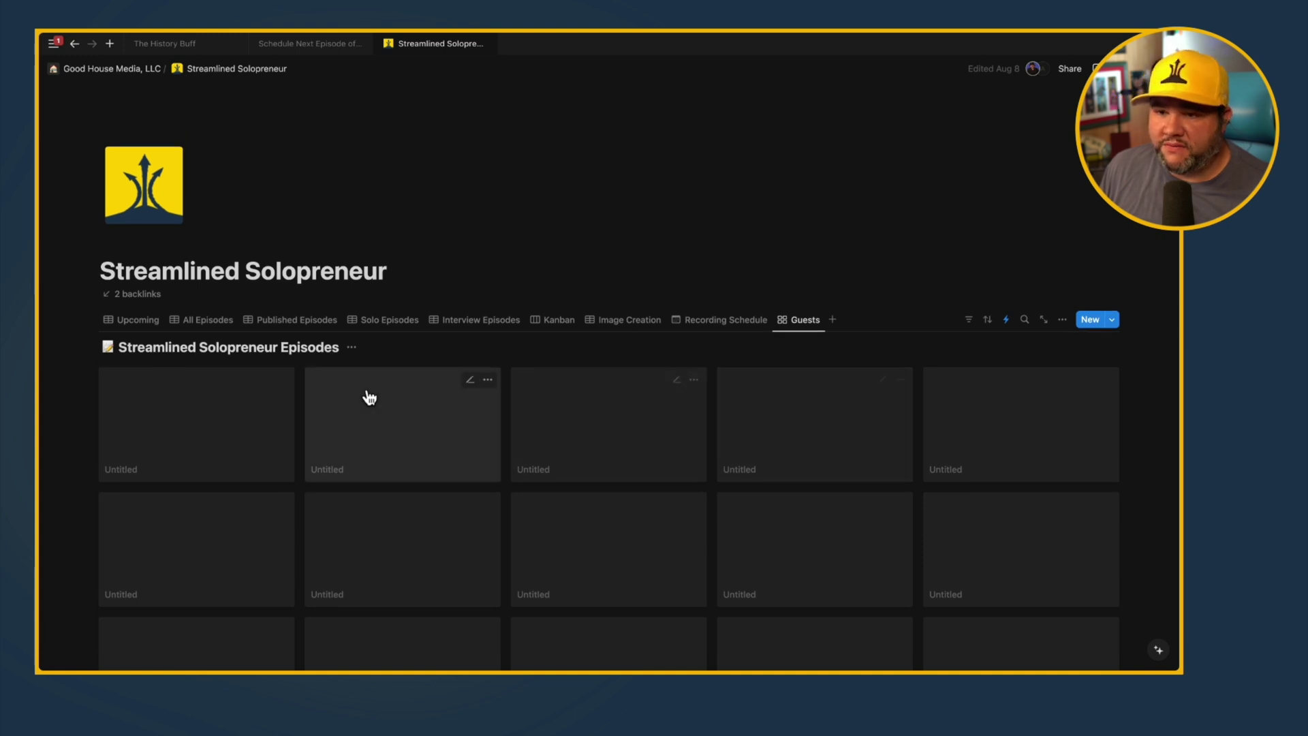
# Step: Switch to the Upcoming view and look through the scheduled episodes down to the Feedback database
pyautogui.click(137, 320)
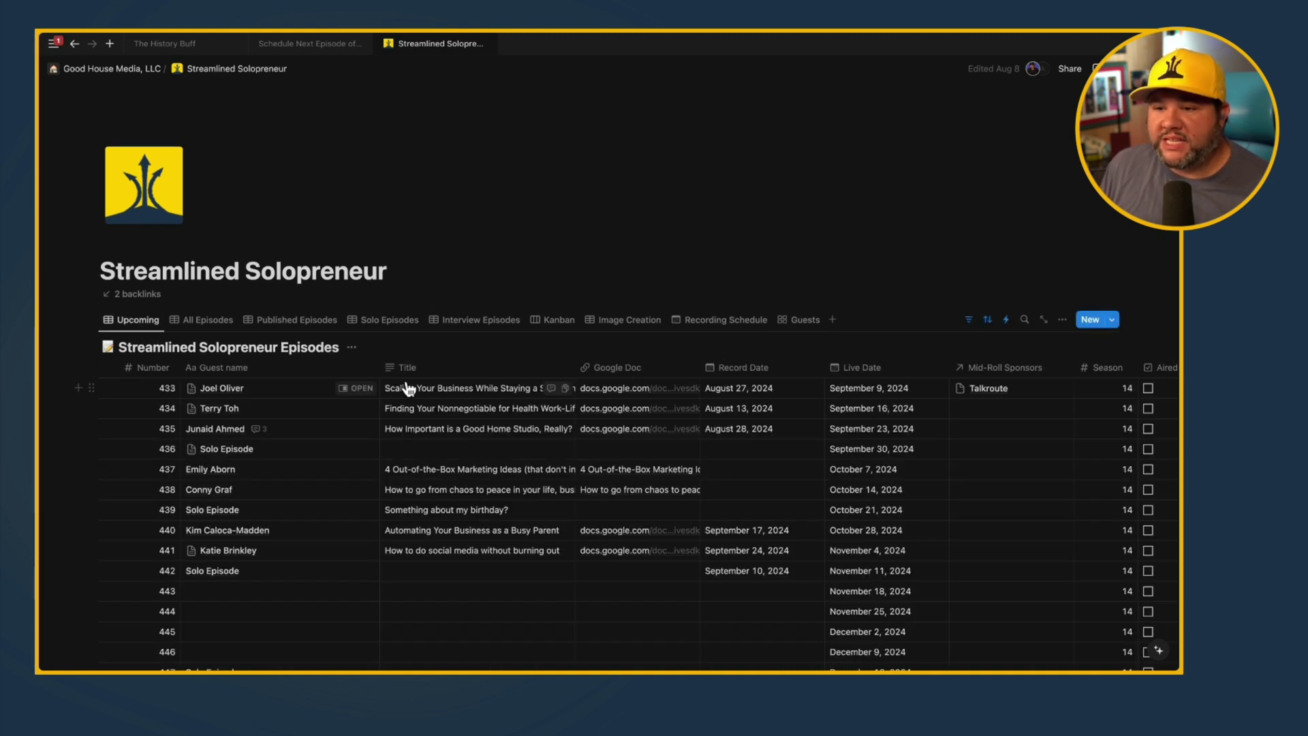
pyautogui.scroll(-2, 407, 389)
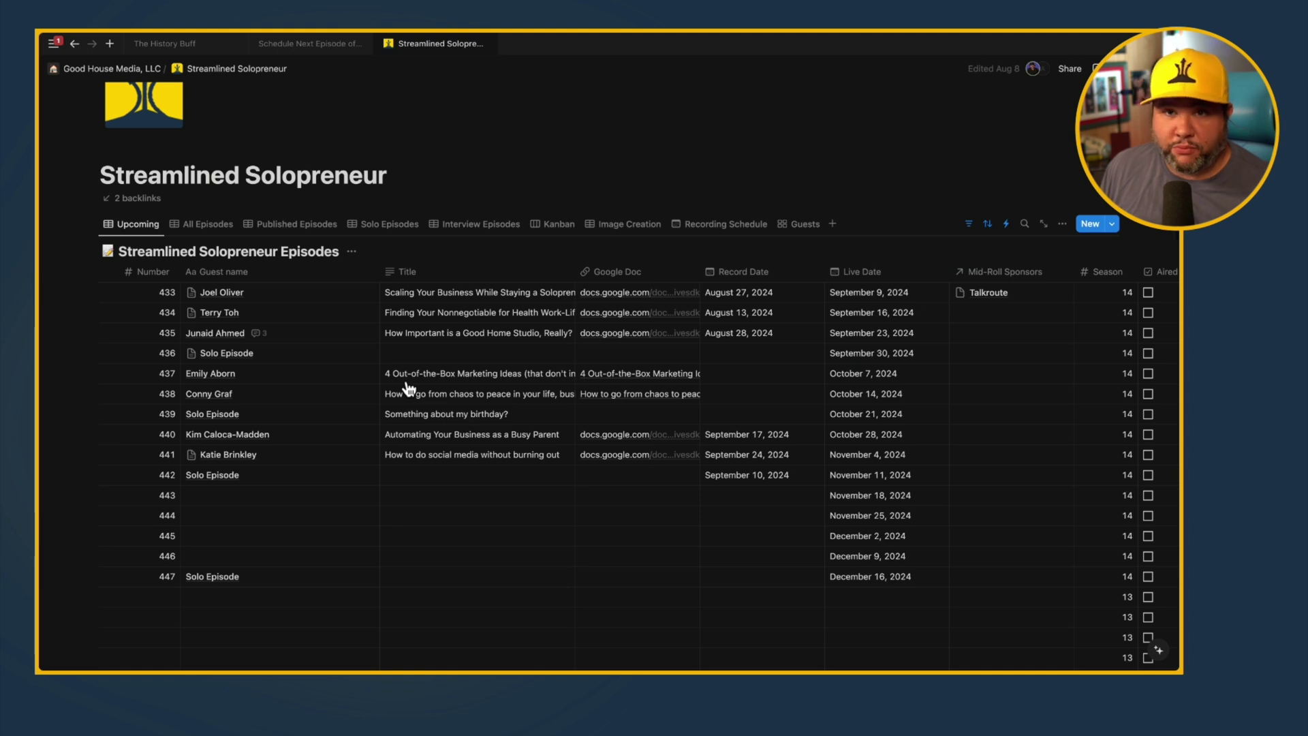
pyautogui.scroll(-10, 408, 388)
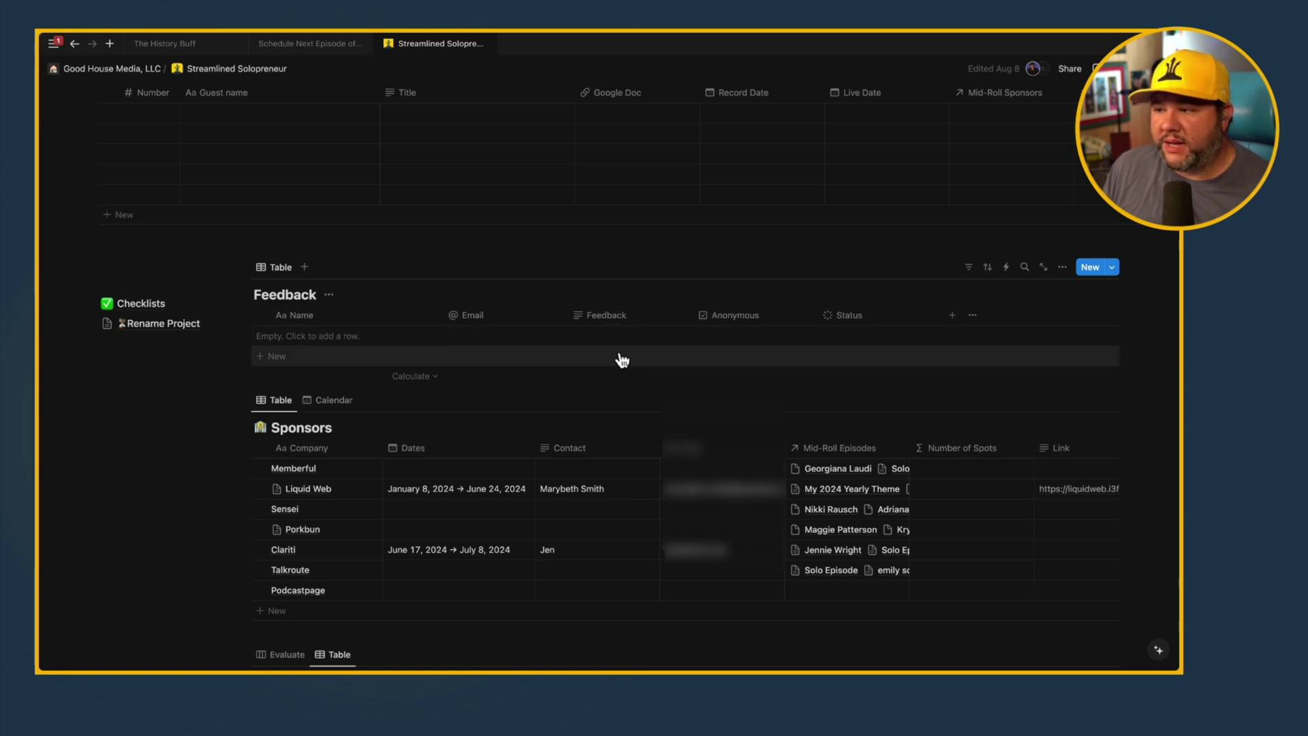
# Step: Add an empty row to the Feedback table and review its available Status options, keeping New
pyautogui.click(849, 344)
pyautogui.click(845, 337)
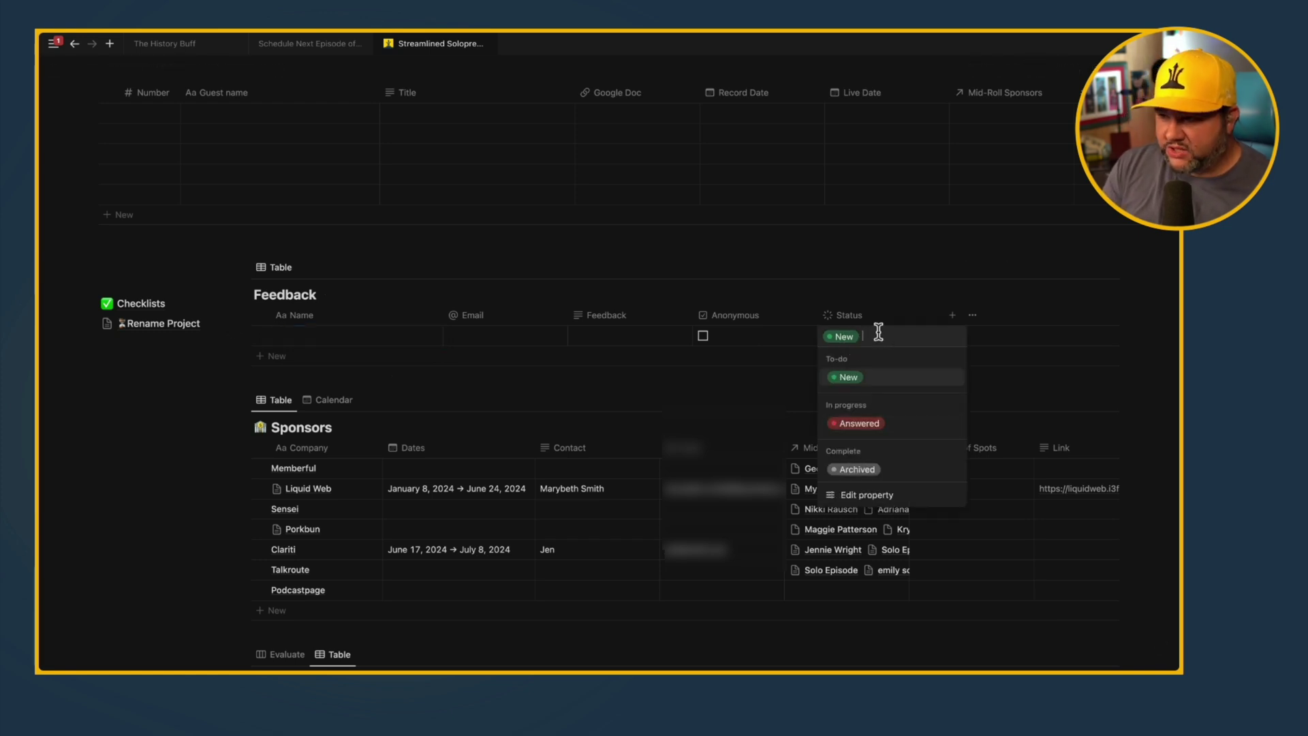
pyautogui.press('Escape')
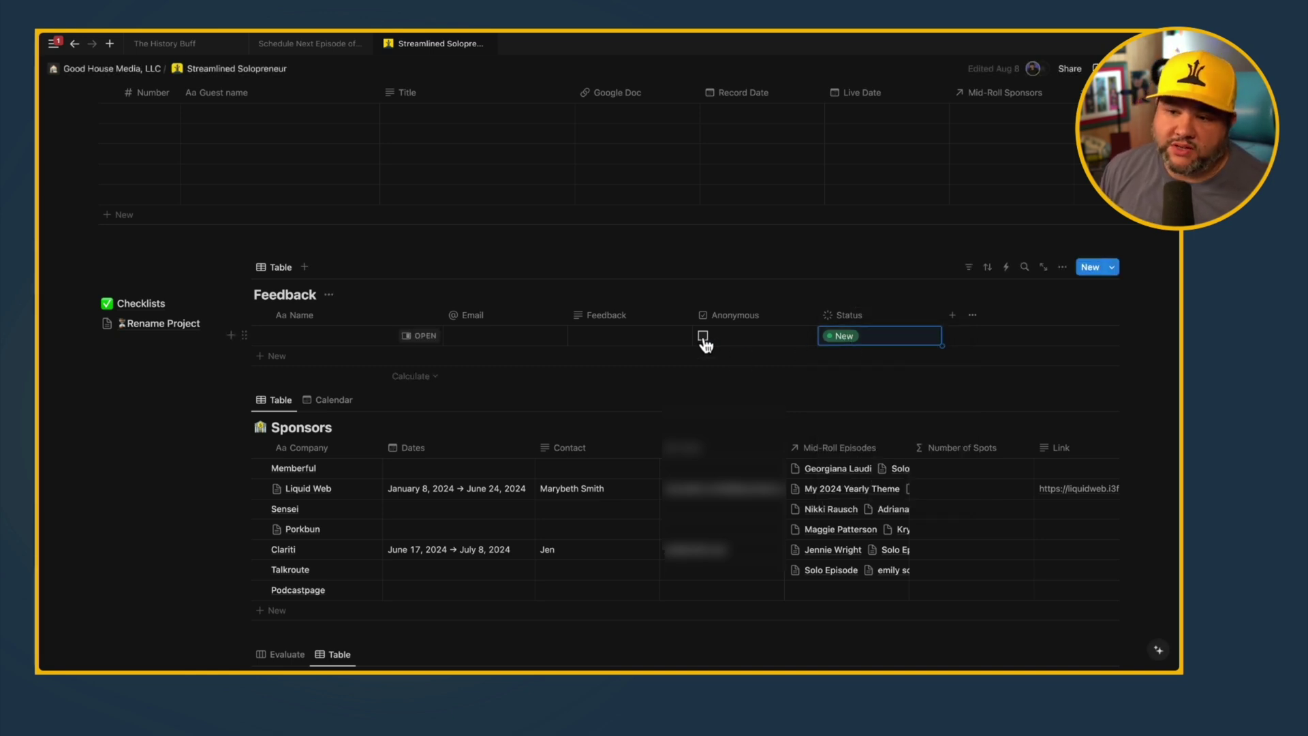
# Step: Show the Sponsors database as a calendar, look over its month, and return it to the Table view
pyautogui.scroll(-2, 669, 409)
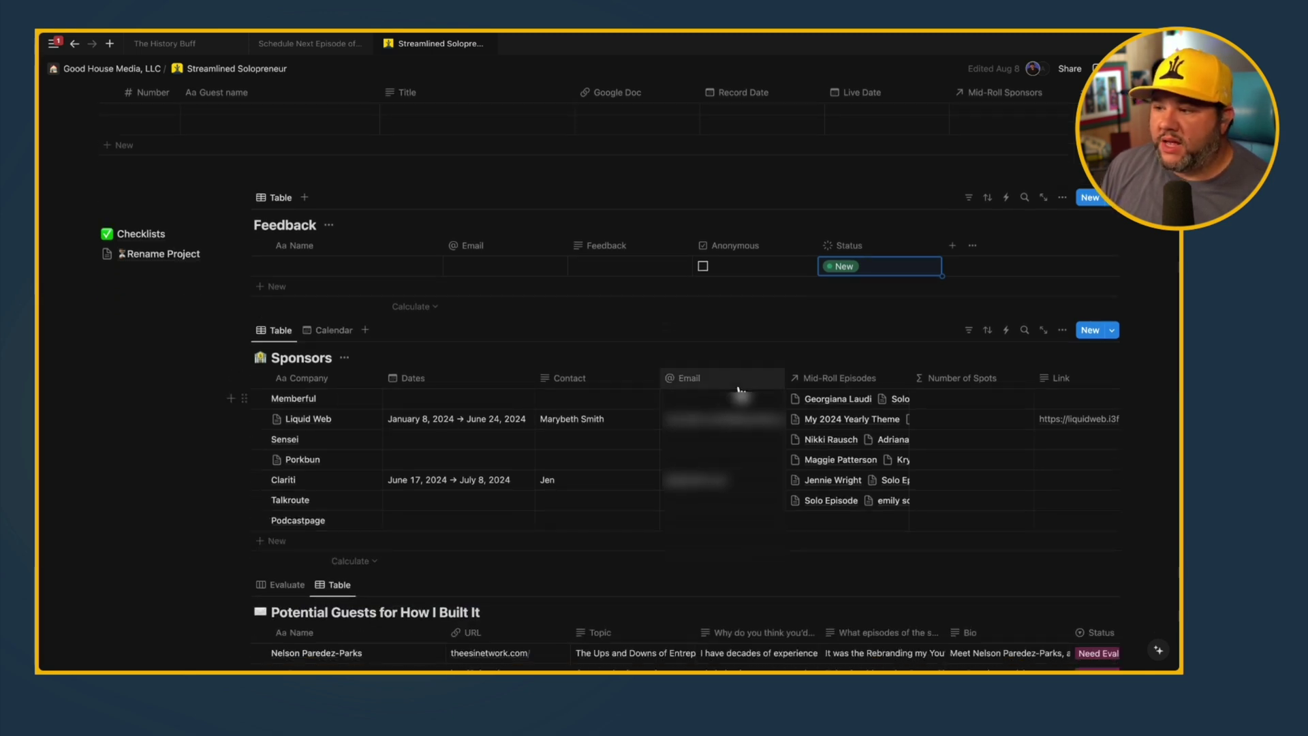
pyautogui.click(325, 333)
pyautogui.scroll(-5, 487, 447)
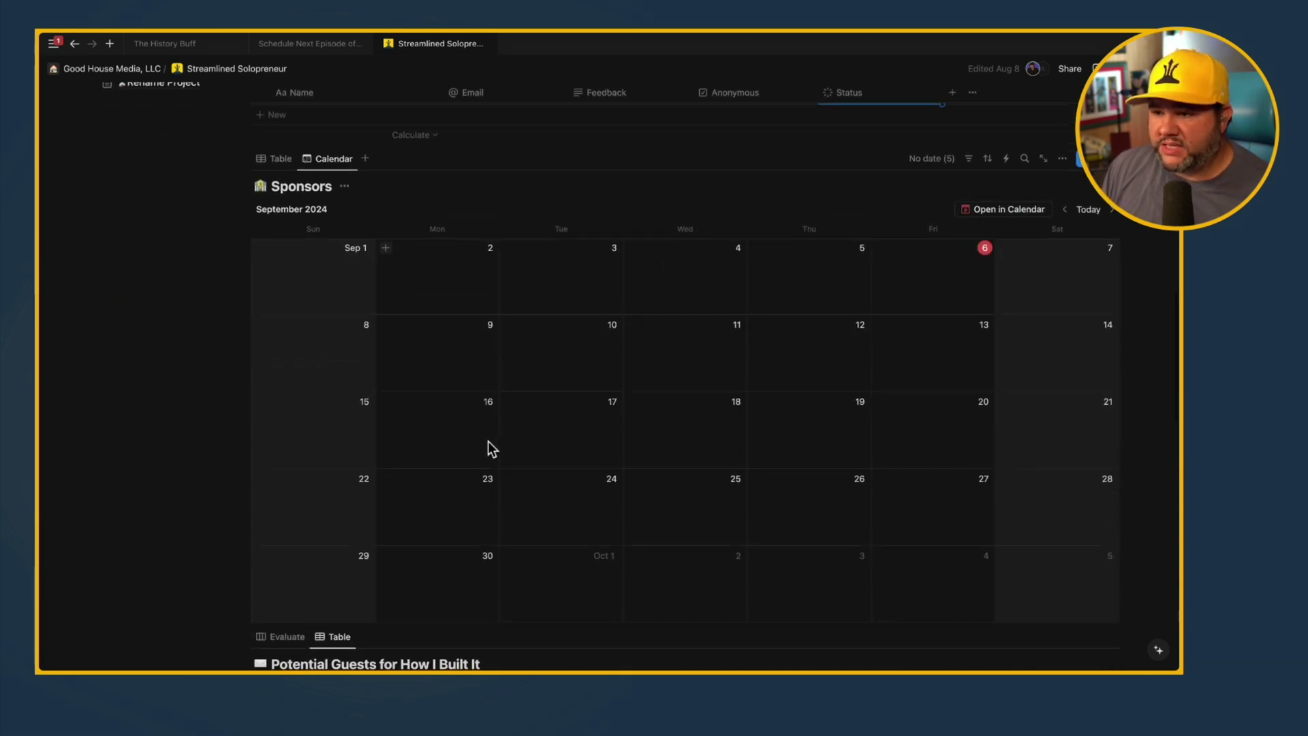
pyautogui.scroll(1, 488, 441)
pyautogui.click(275, 199)
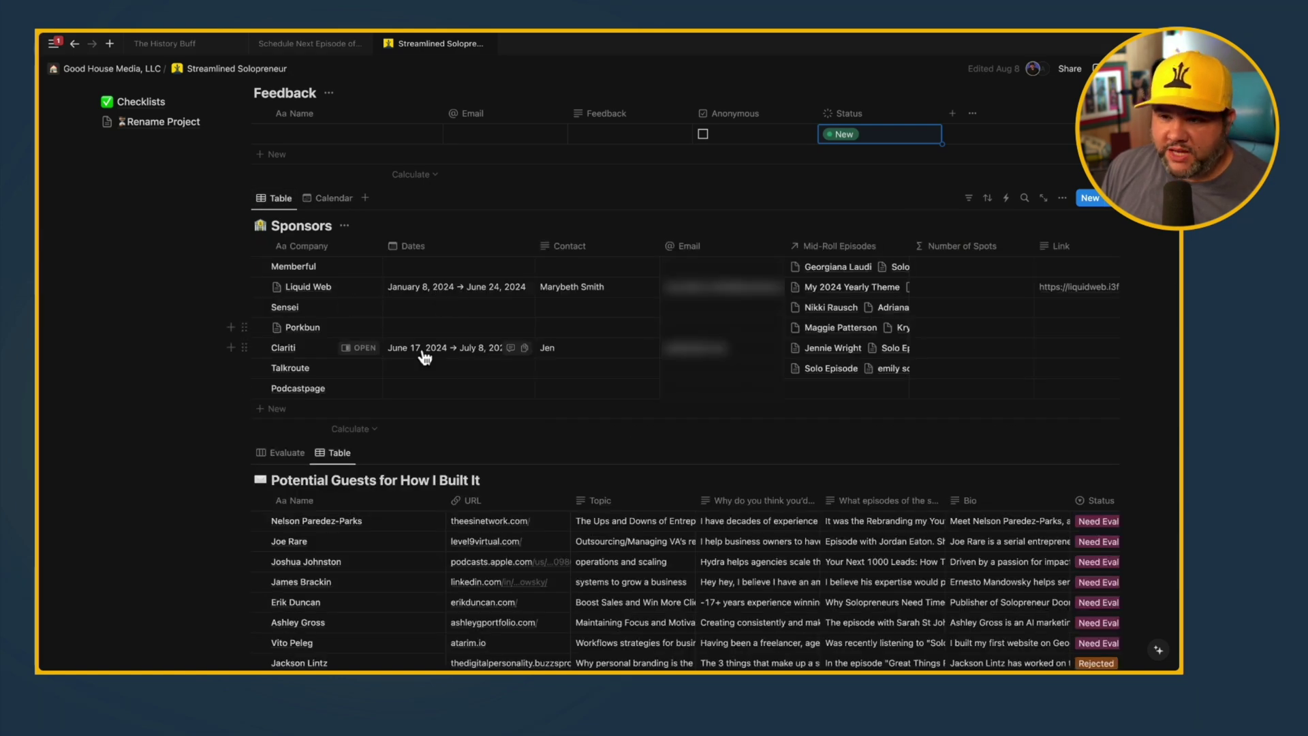
# Step: Review the Mid-Roll Sponsors column in the Upcoming episodes, and examine the Sponsors and Potential Guests tables further down the page
pyautogui.scroll(10, 427, 371)
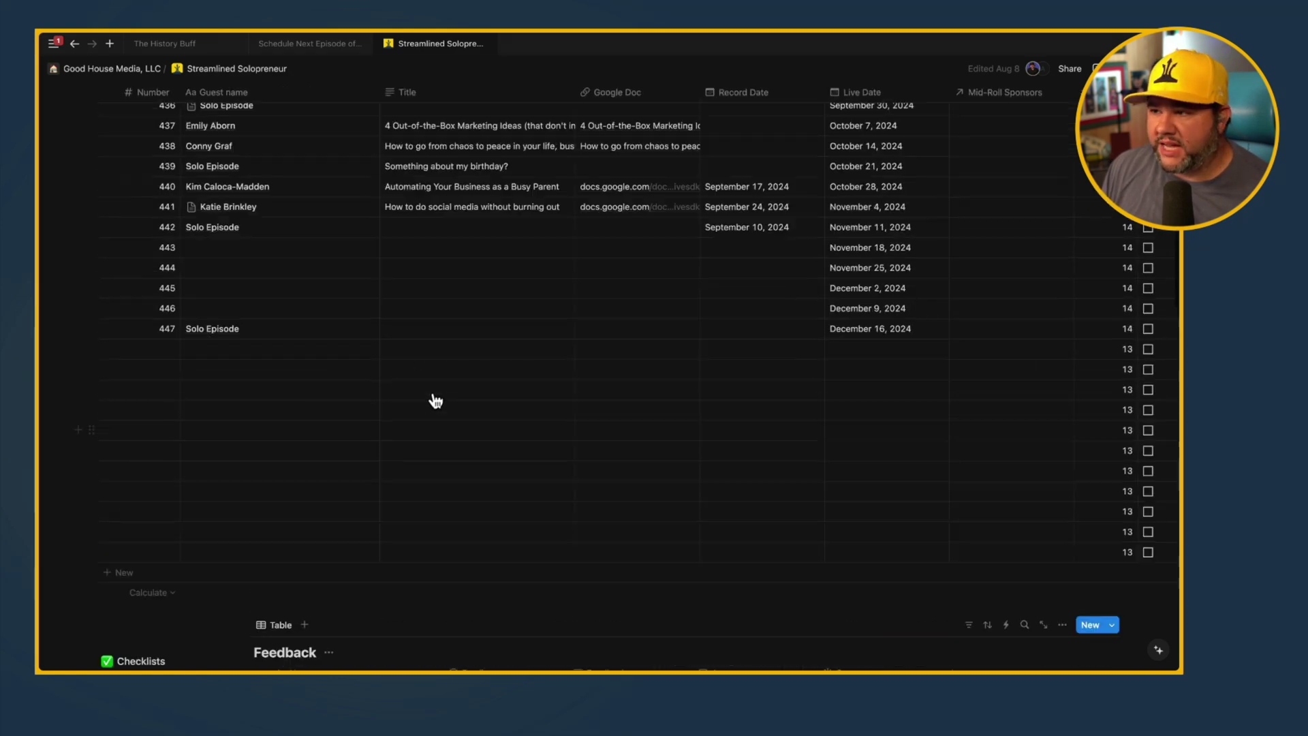
pyautogui.scroll(3, 436, 401)
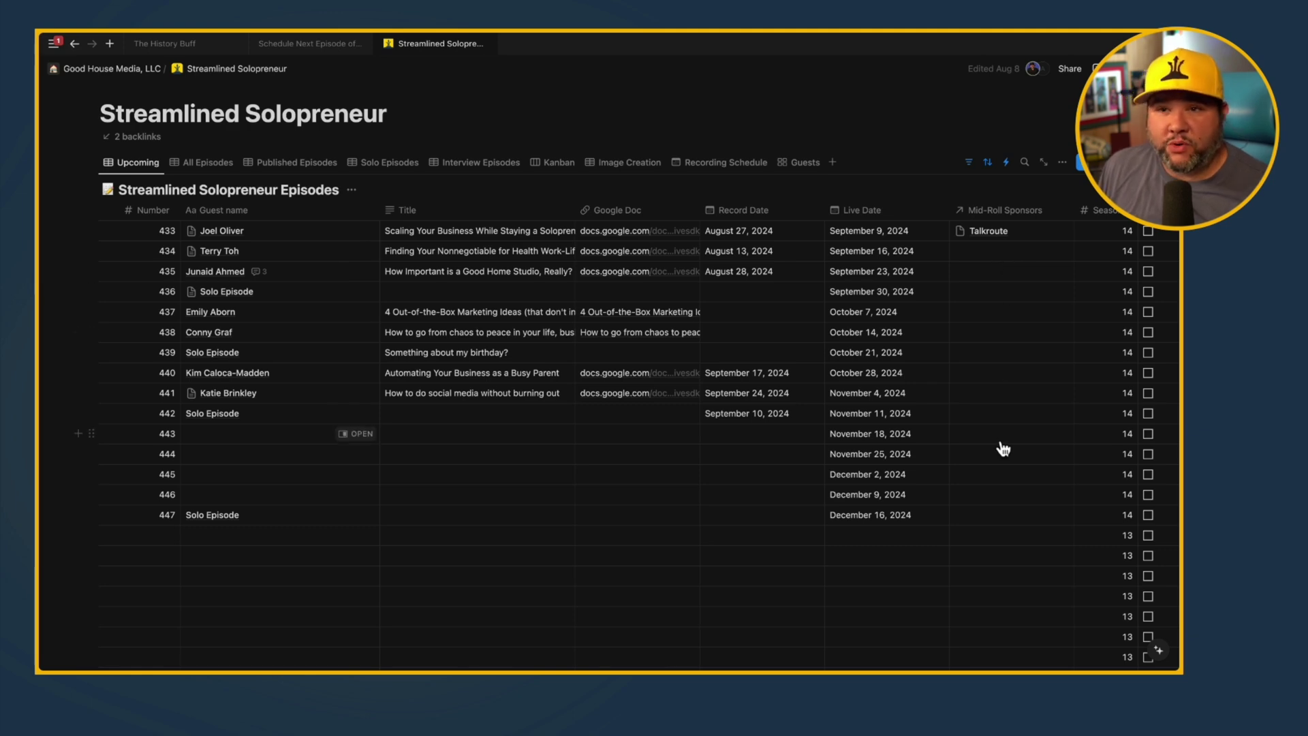
pyautogui.scroll(-10, 1004, 448)
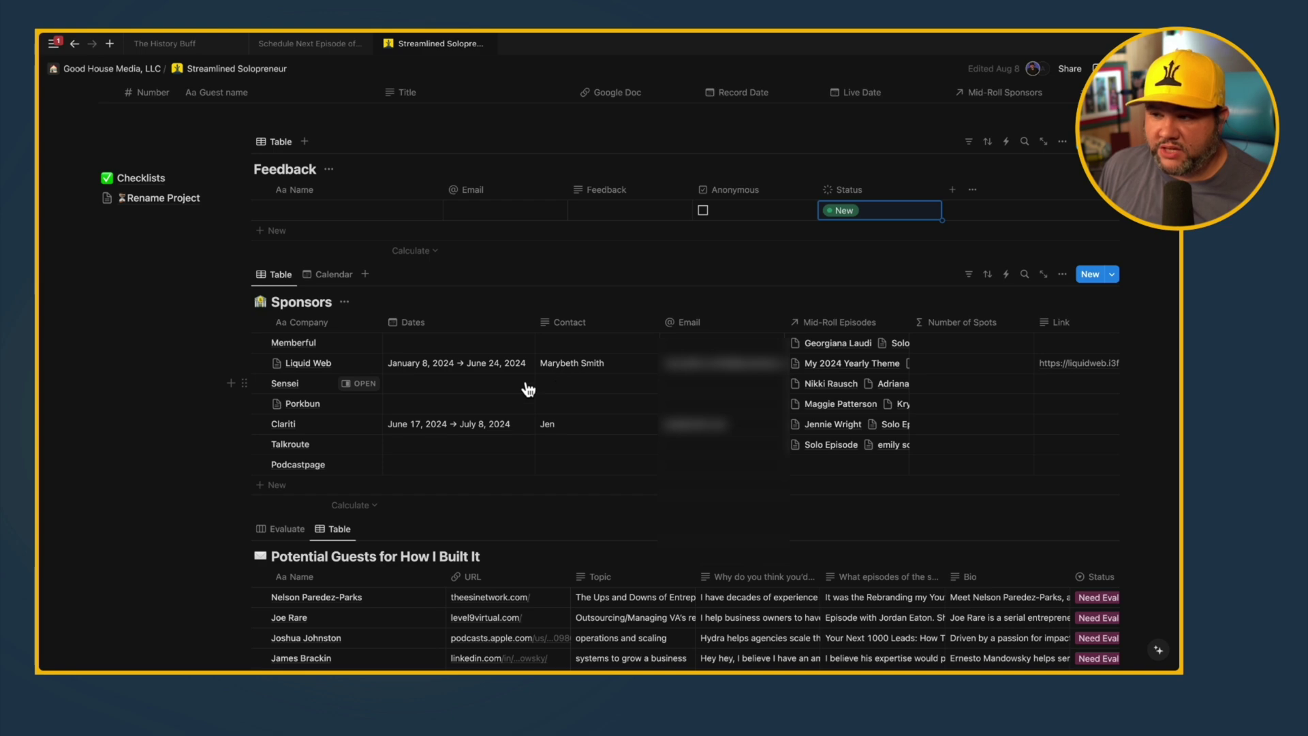
pyautogui.scroll(-5, 528, 389)
pyautogui.scroll(4, 528, 388)
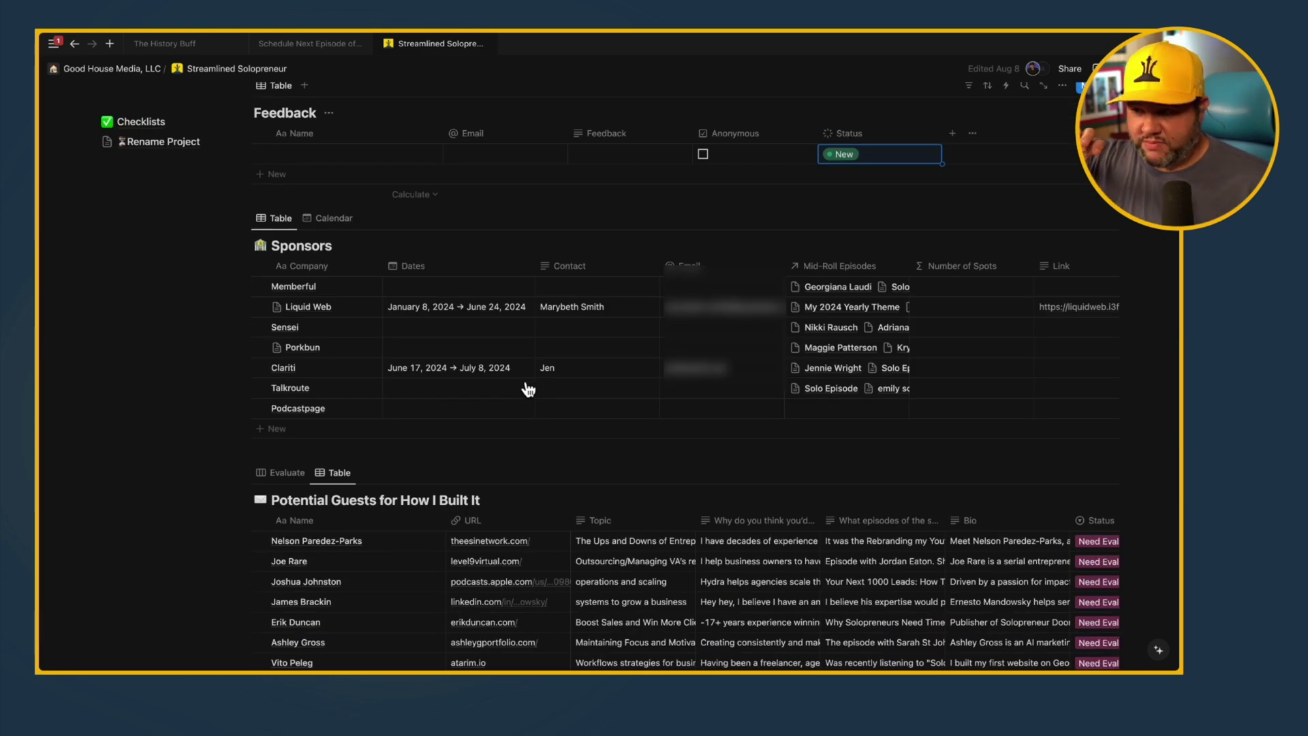
pyautogui.scroll(-1, 528, 388)
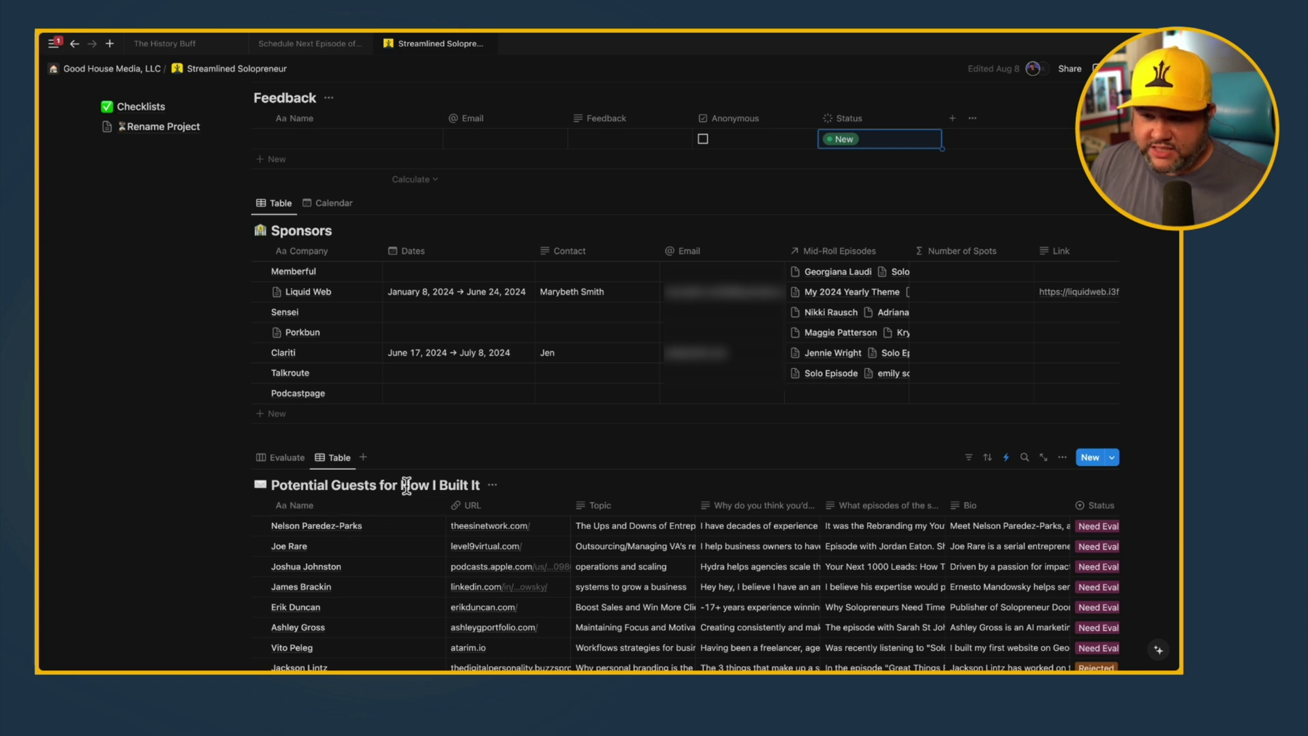
# Step: Highlight "How I Built It" in the Potential Guests title and view the Status options of the first guest without changing the status
pyautogui.moveTo(401, 485); pyautogui.dragTo(480, 486)
pyautogui.hotkey('ctrl', 'c')
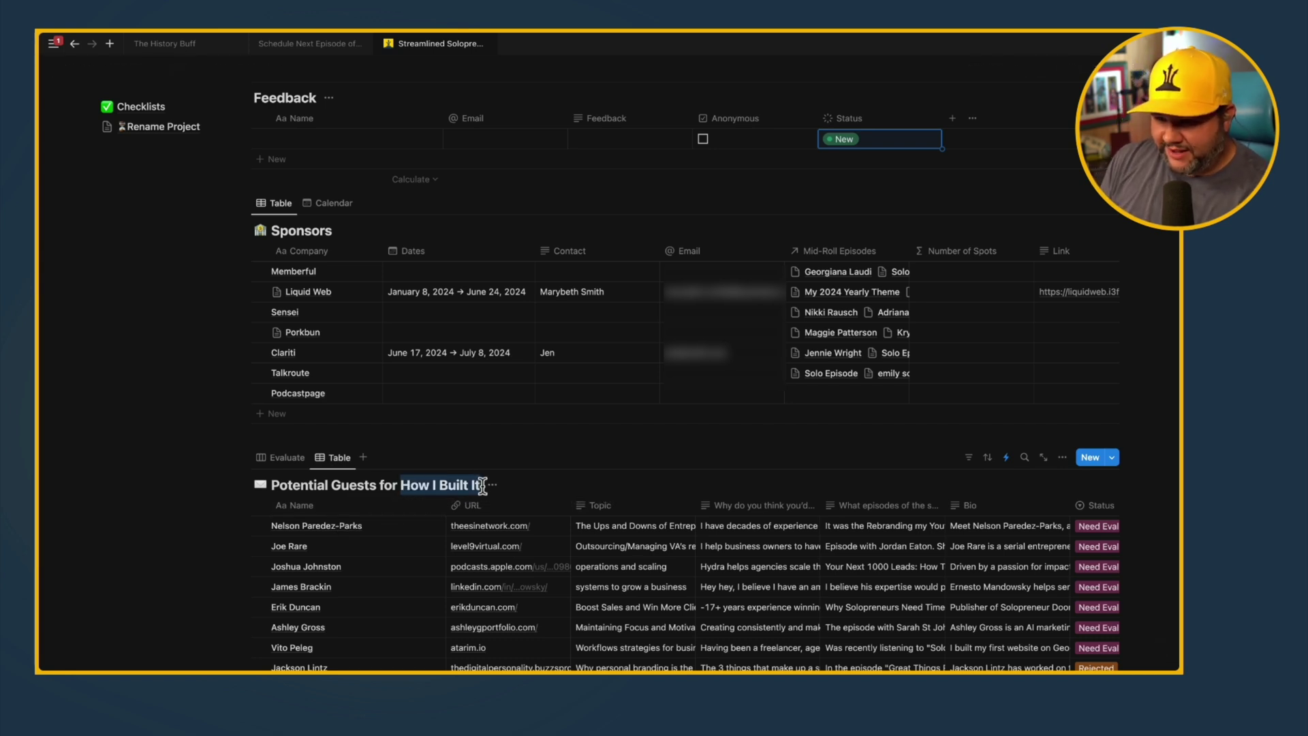
pyautogui.click(407, 486)
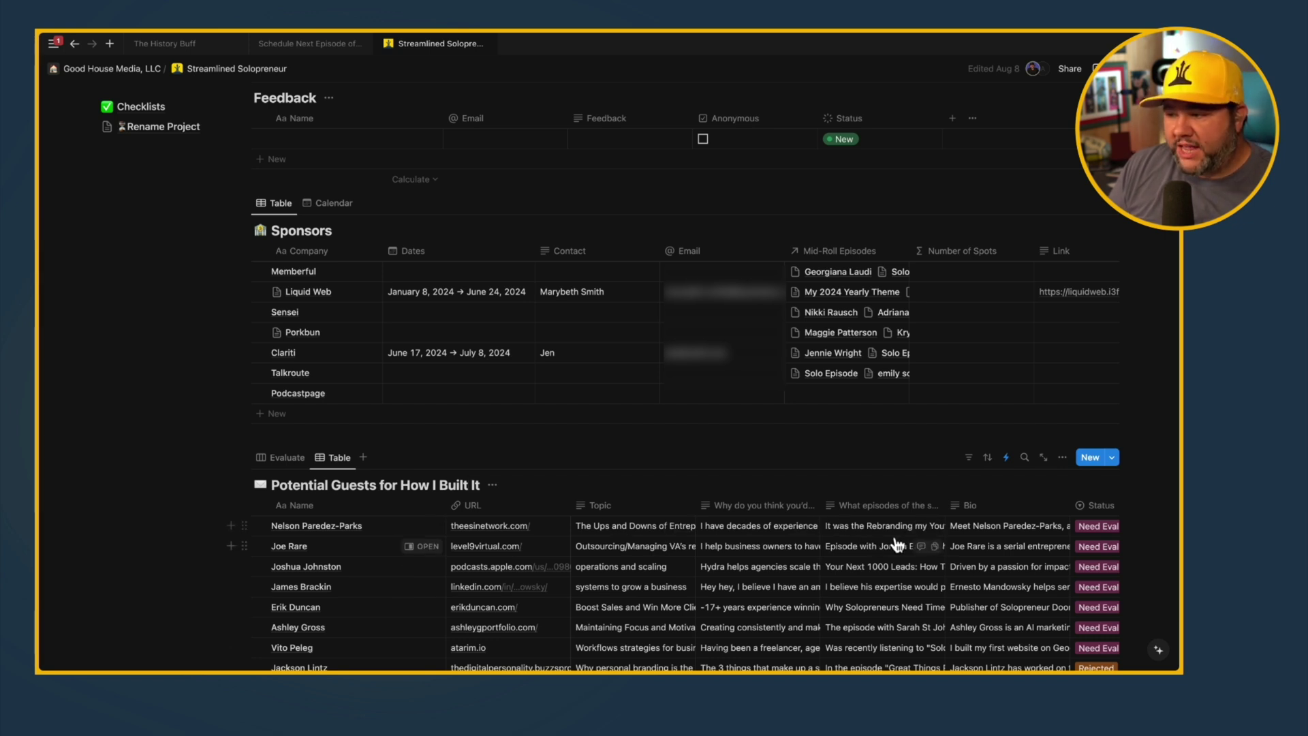
pyautogui.click(1089, 529)
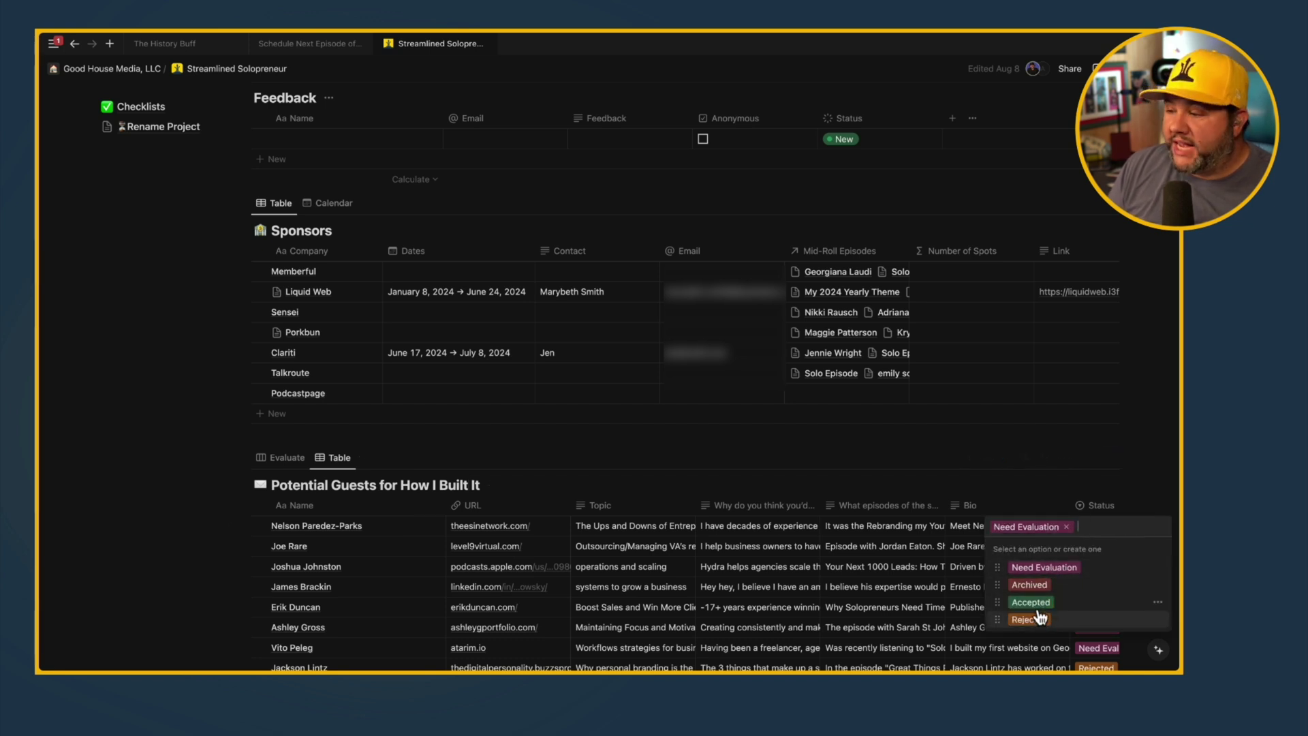
pyautogui.click(993, 467)
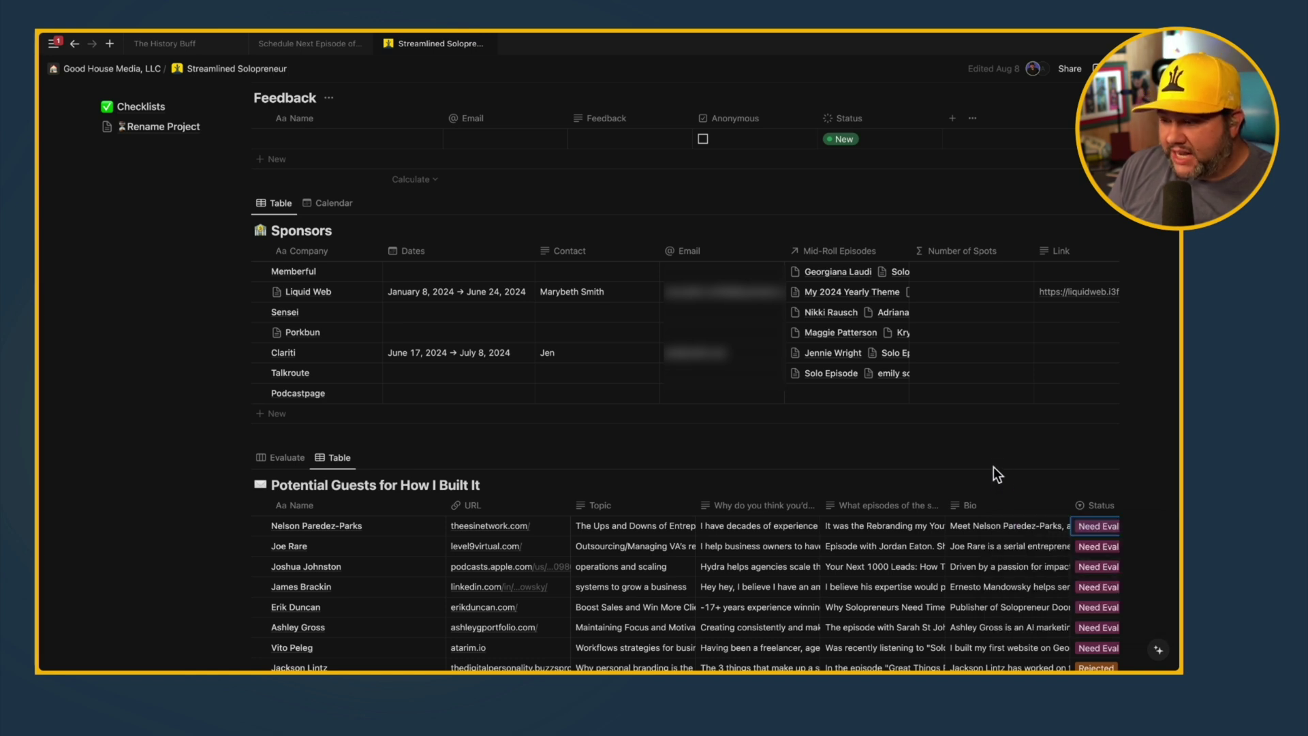